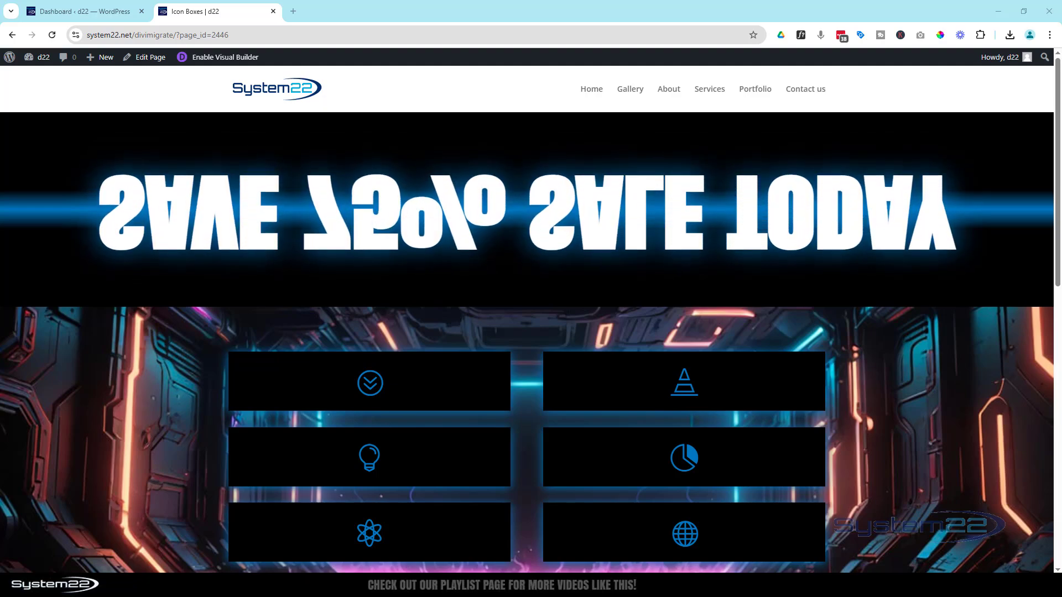
Step: Enable the visual builder and replace the sale banner section with a new regular section containing a single-column row
{"action": "left_click", "coordinate": [224, 59]}
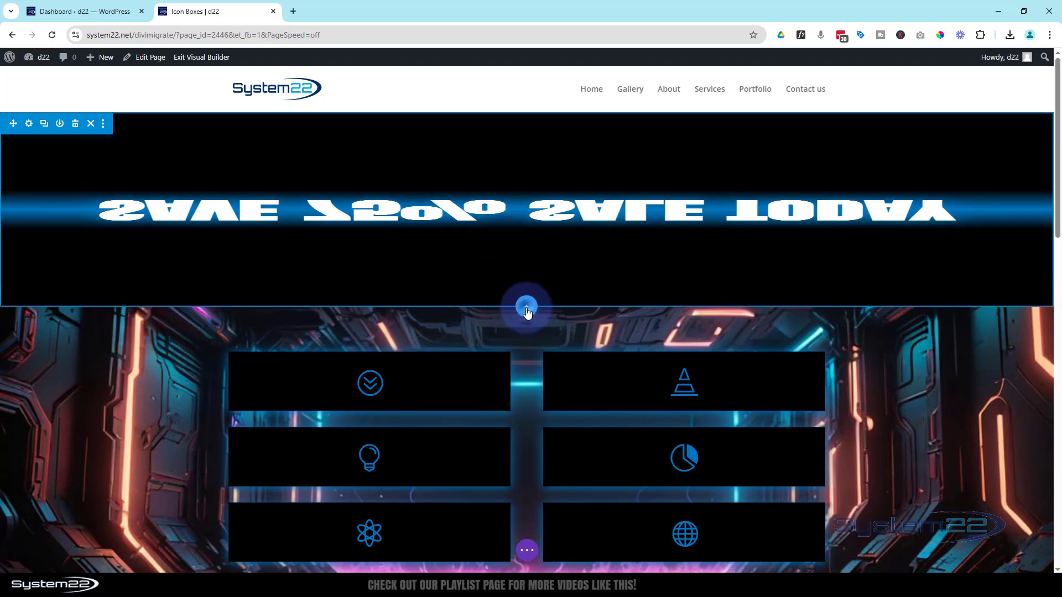
{"action": "left_click", "coordinate": [528, 309]}
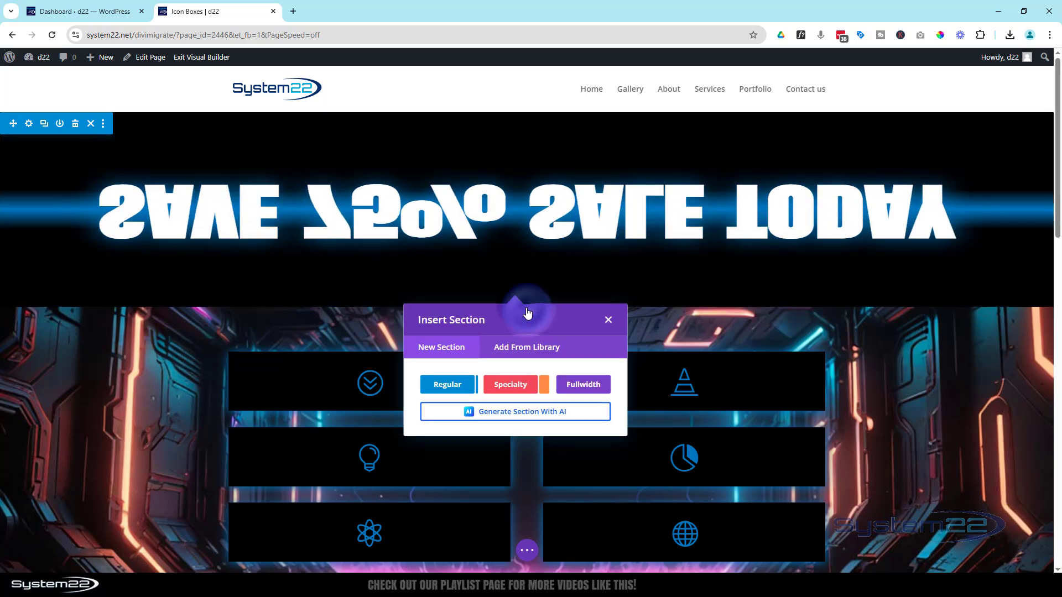
{"action": "left_click", "coordinate": [460, 389]}
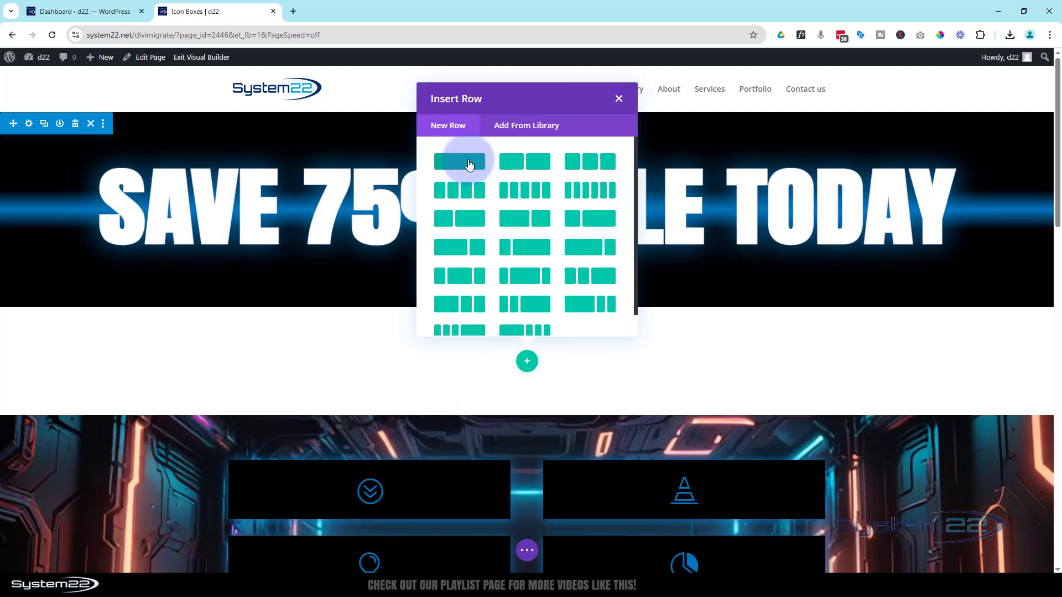
{"action": "left_click", "coordinate": [469, 162]}
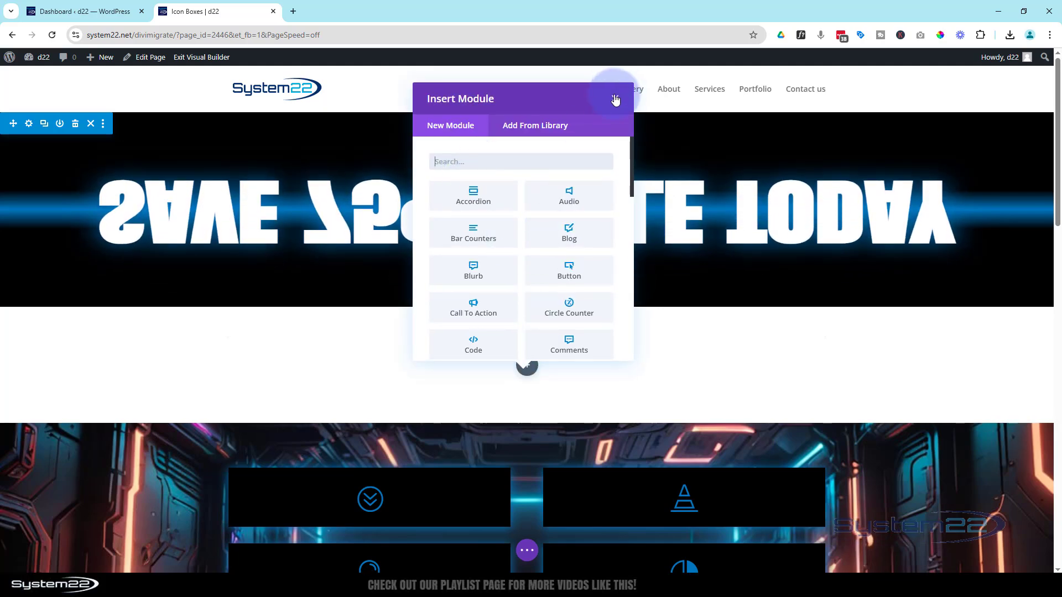
{"action": "left_click", "coordinate": [615, 100]}
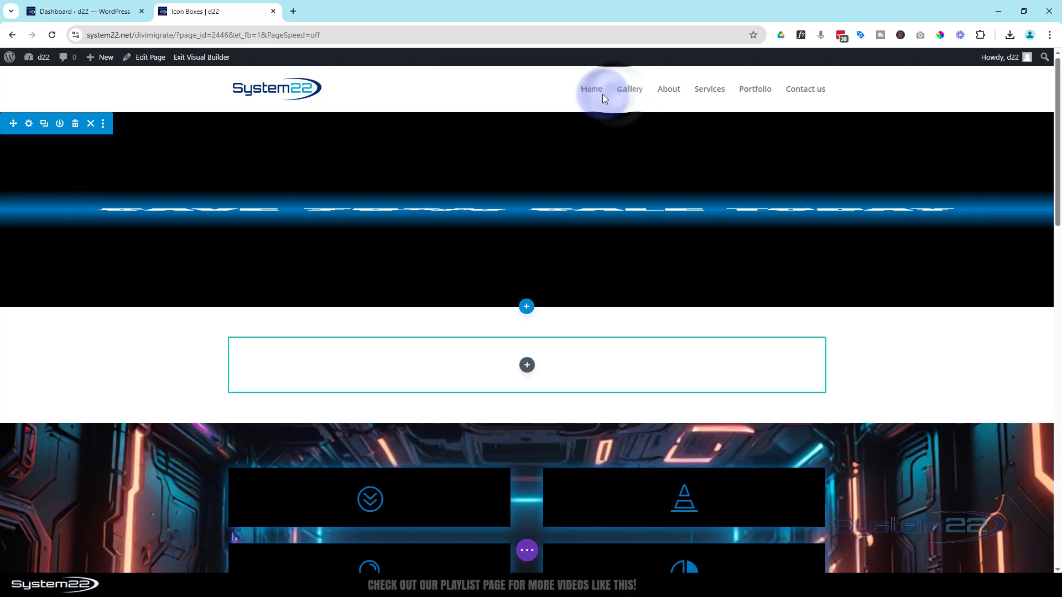
{"action": "left_click", "coordinate": [75, 124]}
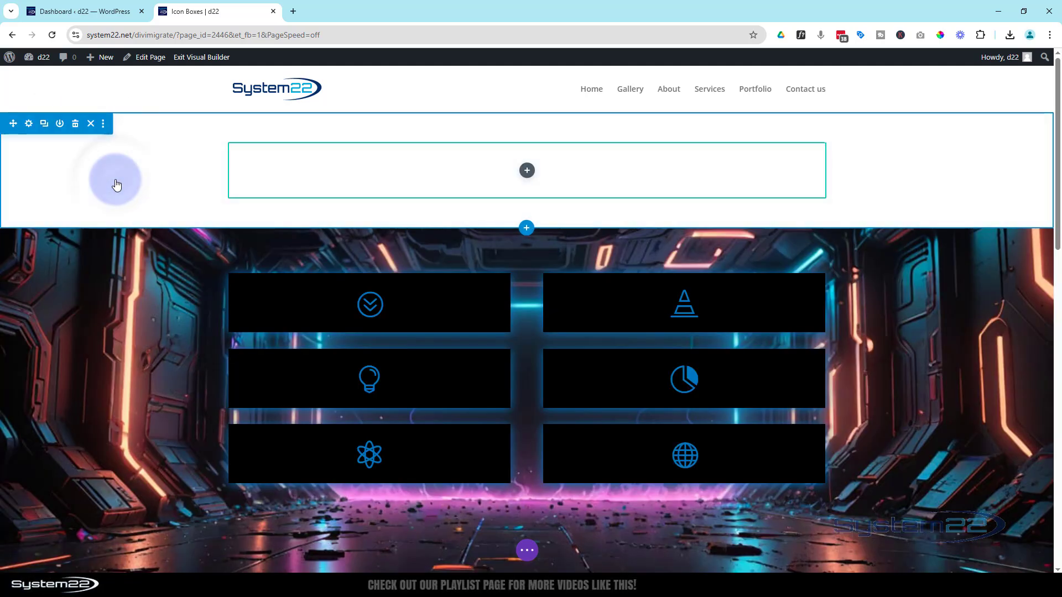
Step: Give the new empty section a gradient background with both end stops set to black (#000000)
{"action": "left_click", "coordinate": [29, 125]}
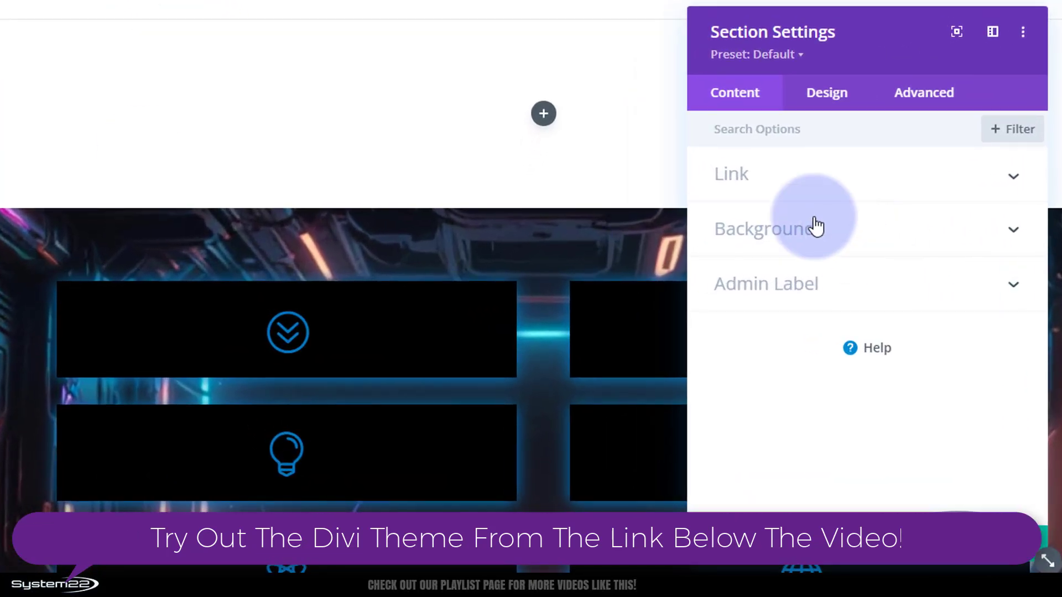
{"action": "left_click", "coordinate": [764, 239]}
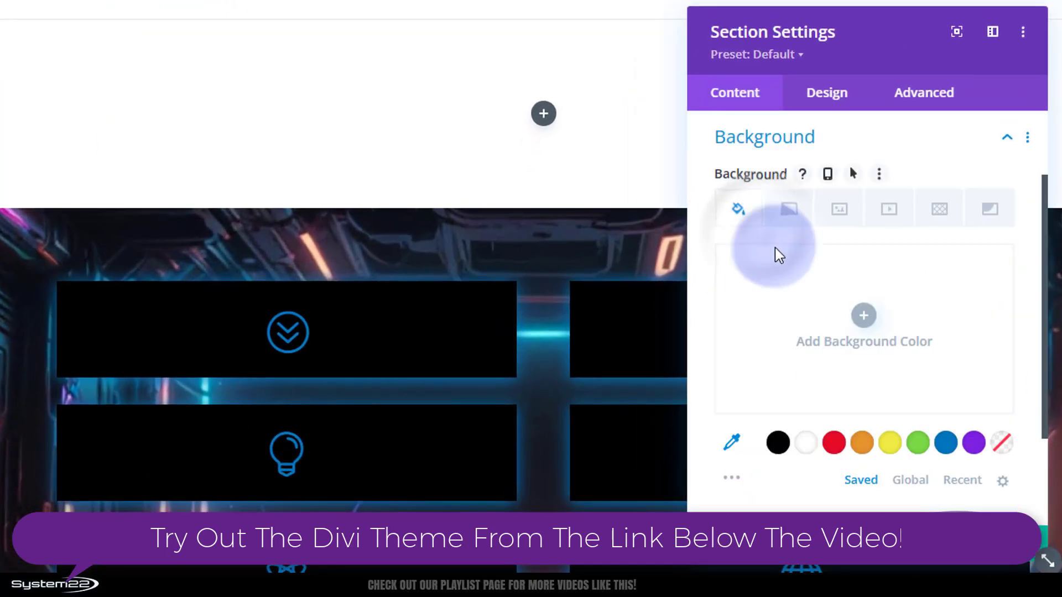
{"action": "left_click", "coordinate": [791, 215]}
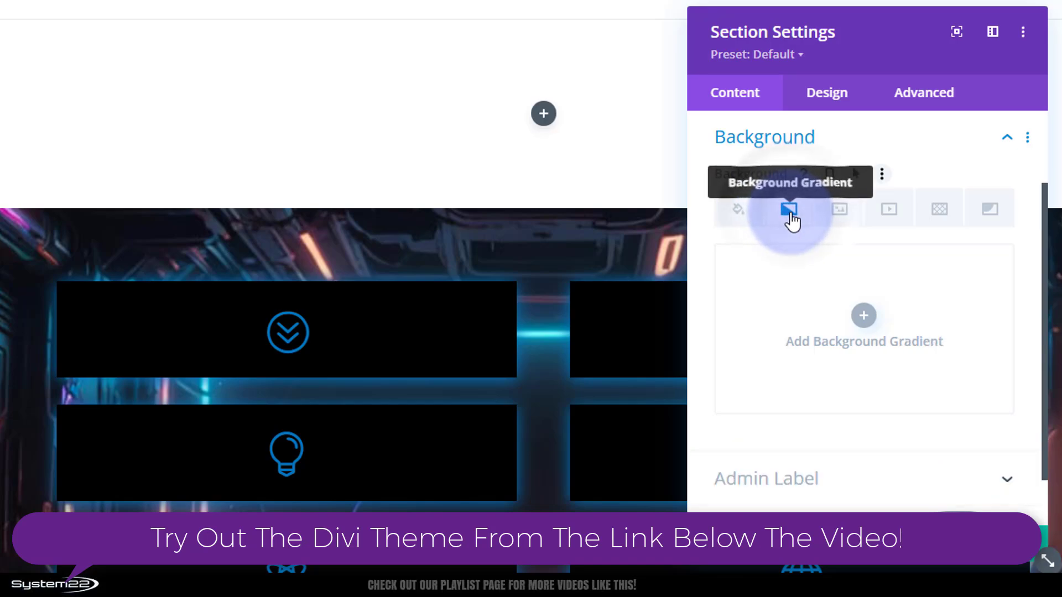
{"action": "left_click", "coordinate": [865, 319]}
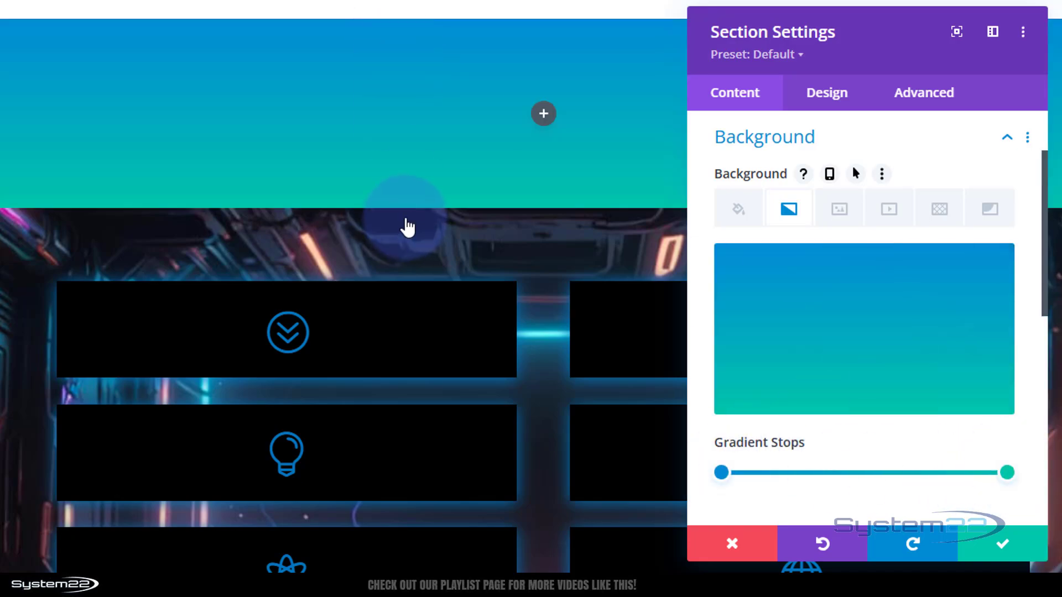
{"action": "left_click", "coordinate": [721, 474]}
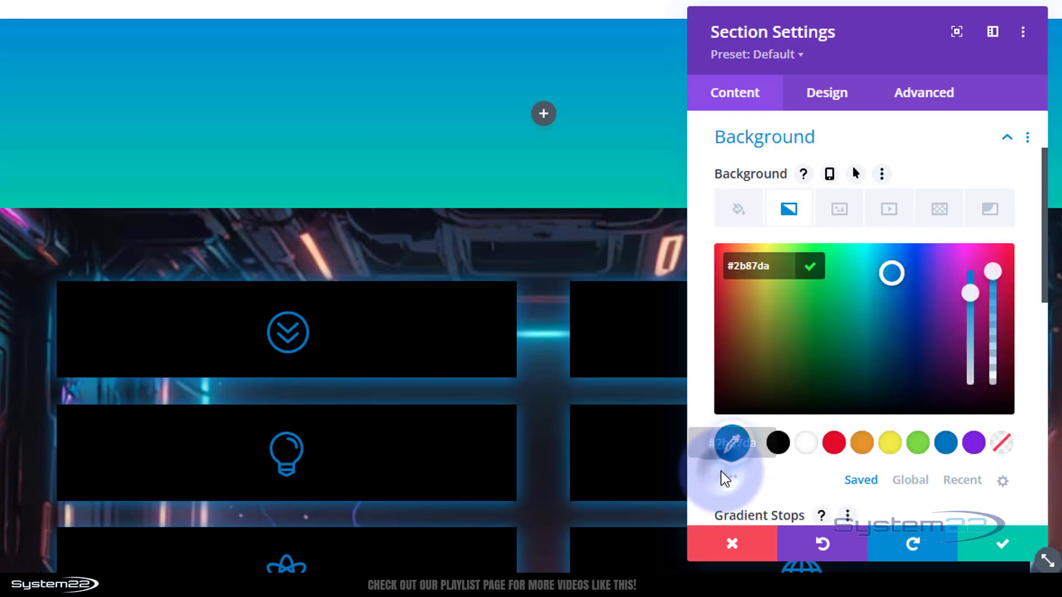
{"action": "left_click", "coordinate": [778, 445]}
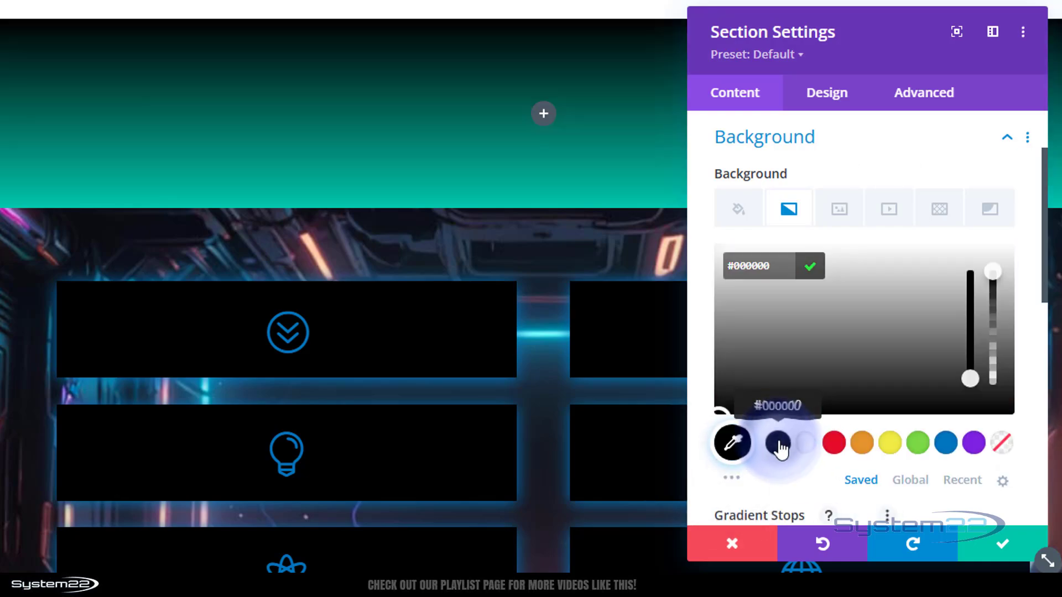
{"action": "scroll", "coordinate": [778, 445], "scroll_direction": "down", "scroll_amount": 2}
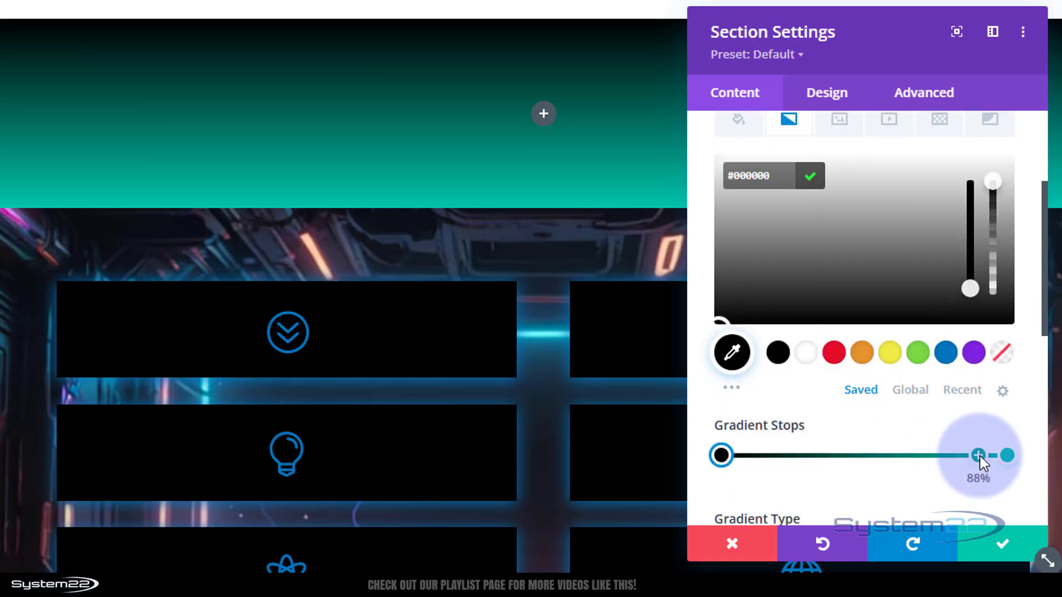
{"action": "left_click", "coordinate": [1008, 455]}
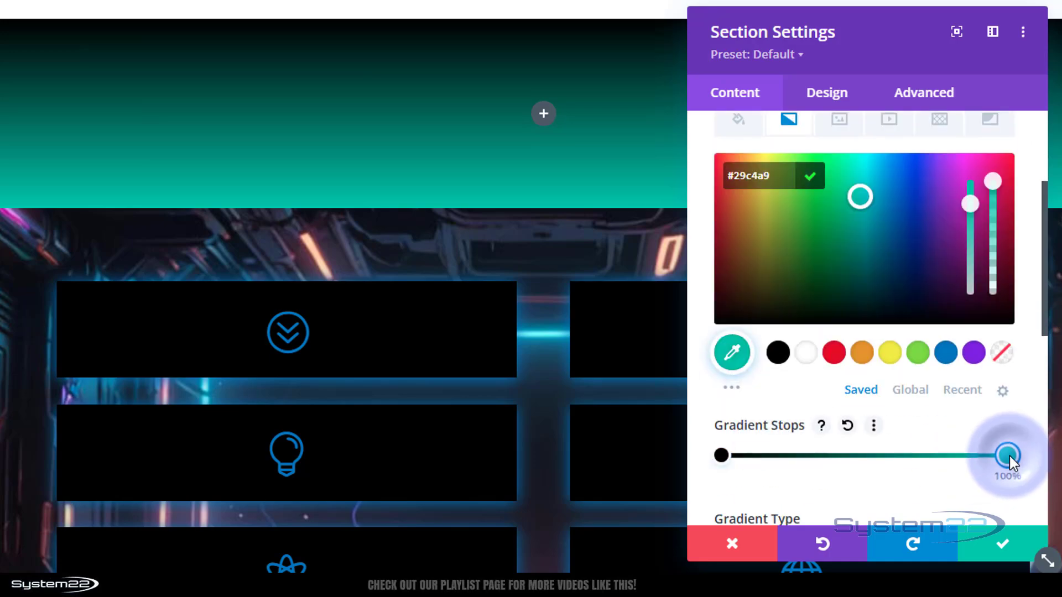
{"action": "left_click", "coordinate": [781, 355]}
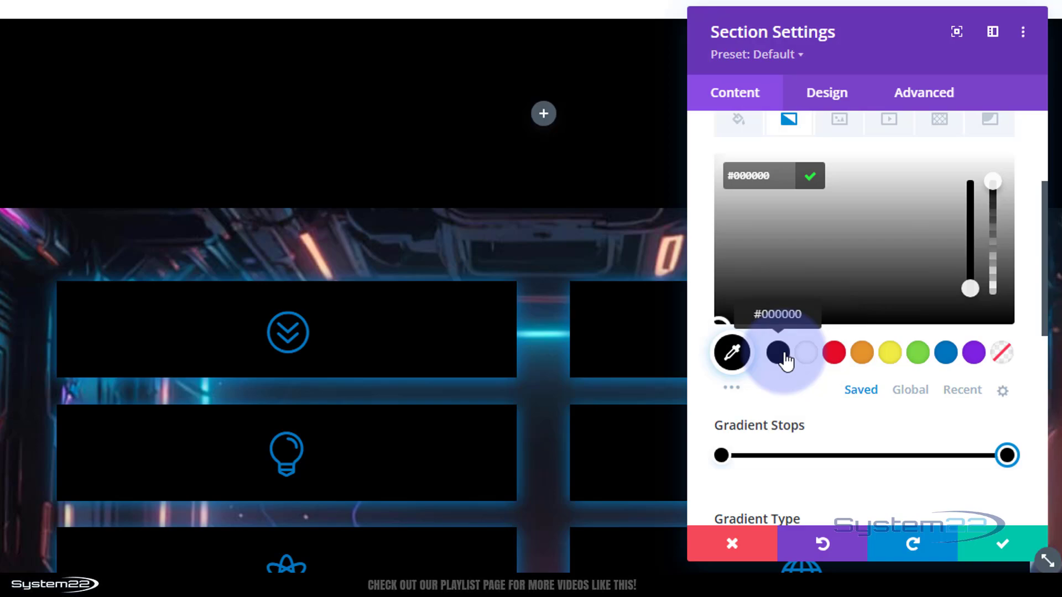
Step: Add a middle gradient stop at 50% and colour it blue (#0c71c3)
{"action": "left_click", "coordinate": [855, 456]}
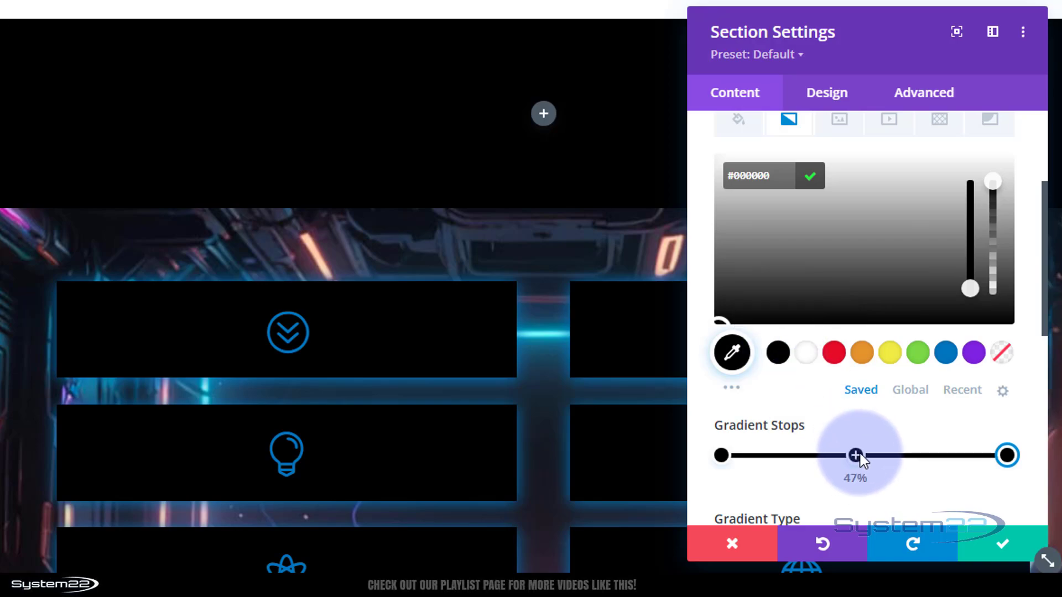
{"action": "left_click_drag", "start_coordinate": [859, 455], "coordinate": [867, 457]}
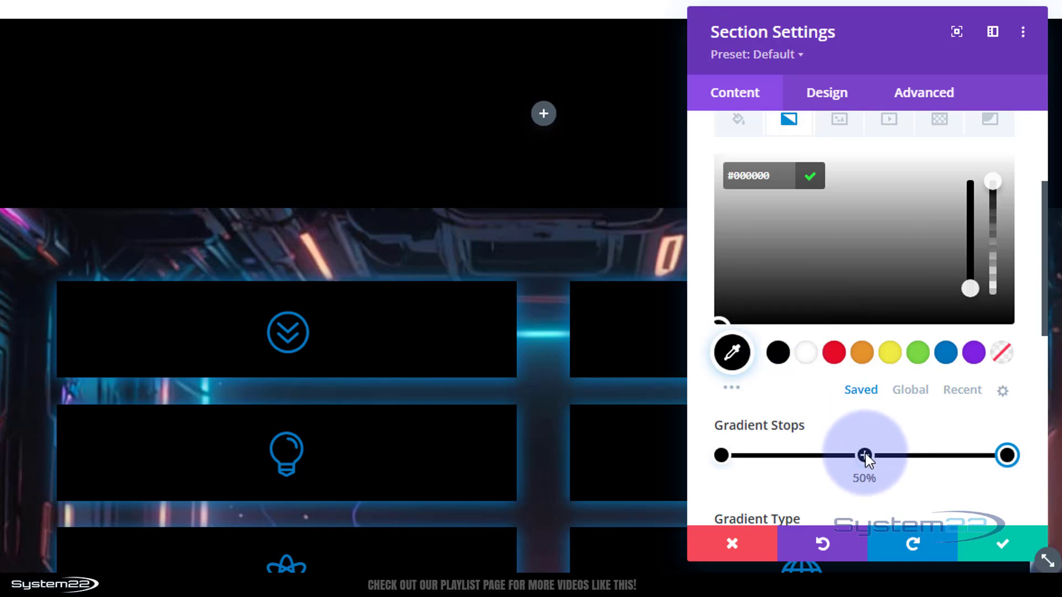
{"action": "left_click", "coordinate": [865, 454]}
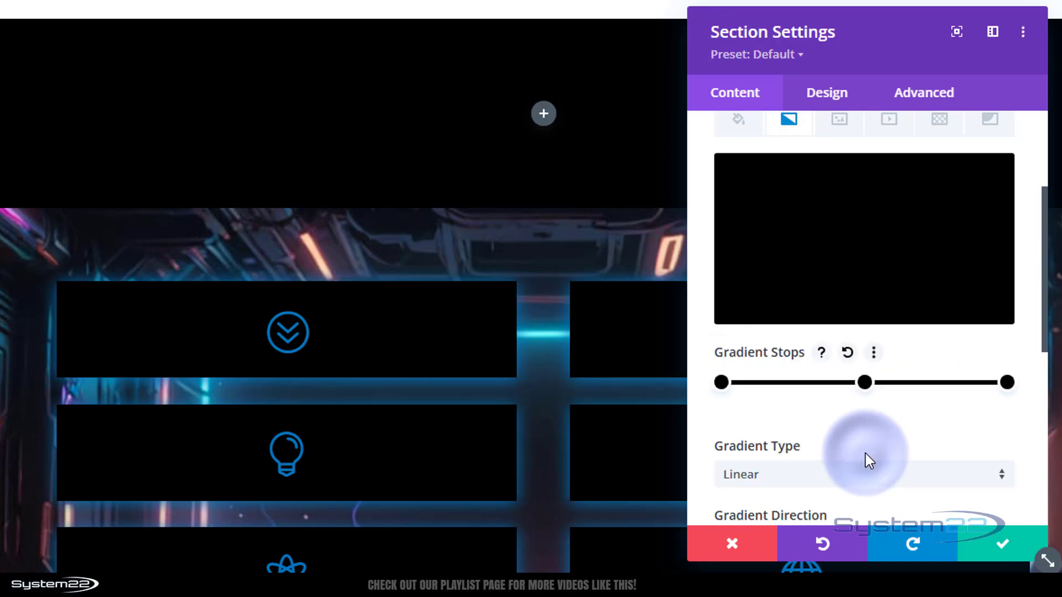
{"action": "left_click", "coordinate": [865, 383]}
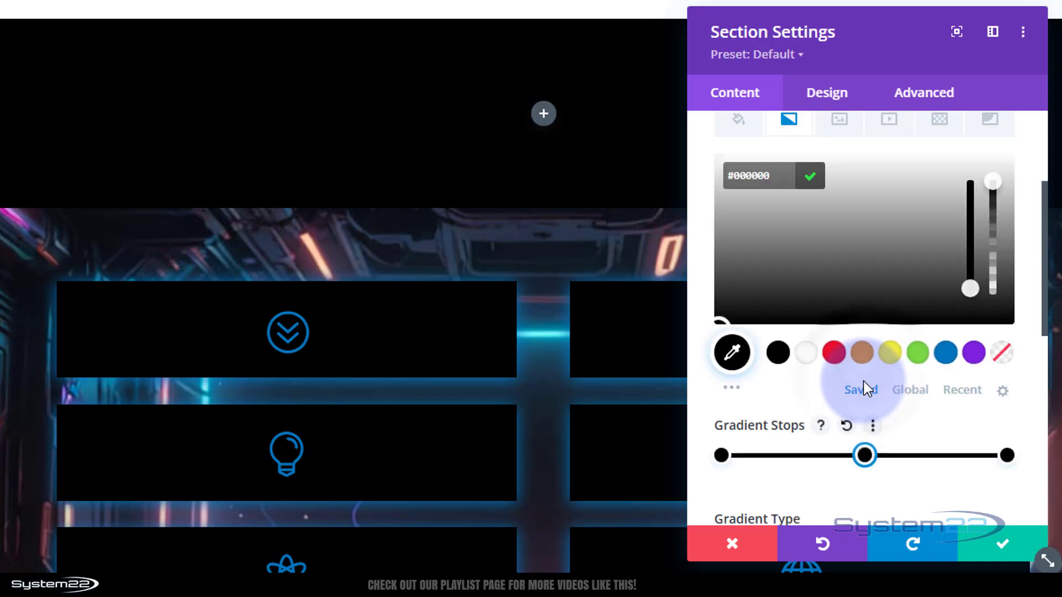
{"action": "left_click", "coordinate": [946, 354]}
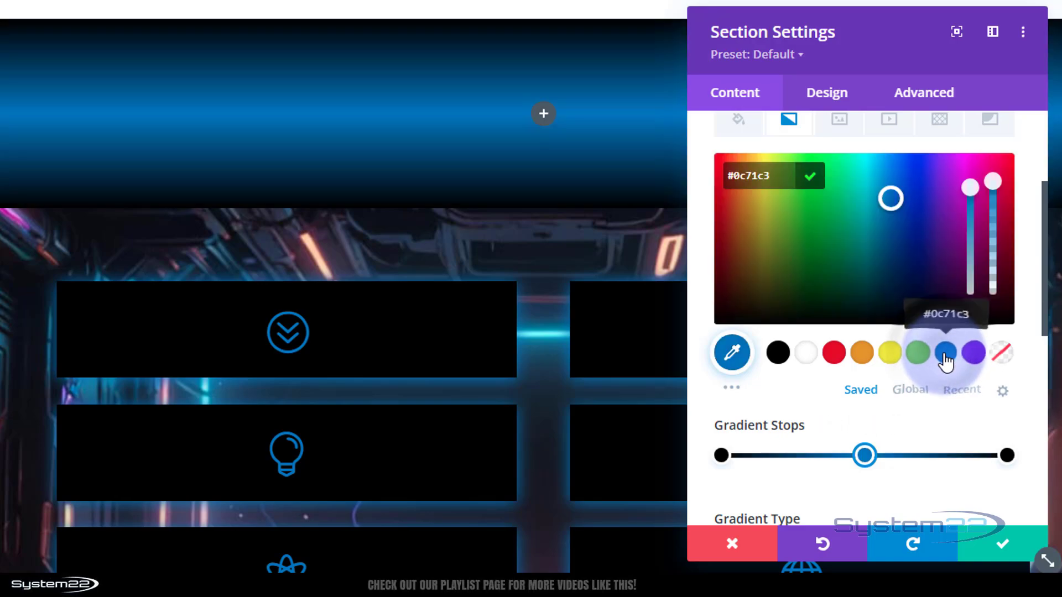
Step: Move the two black gradient stops to about 40% and 60% and save the section settings
{"action": "left_click_drag", "start_coordinate": [726, 458], "coordinate": [837, 457]}
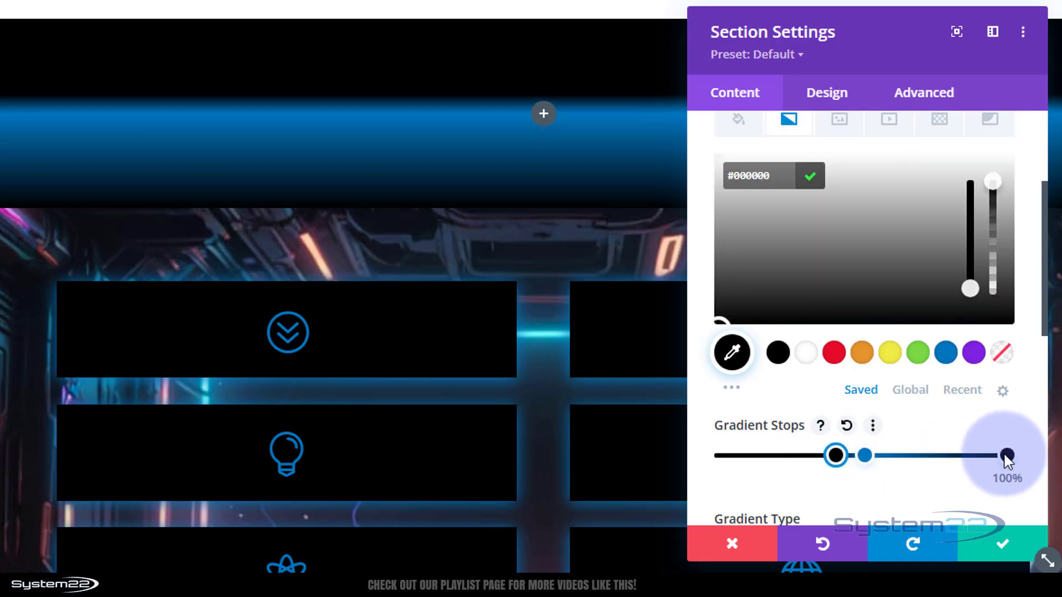
{"action": "left_click_drag", "start_coordinate": [1007, 458], "coordinate": [894, 458]}
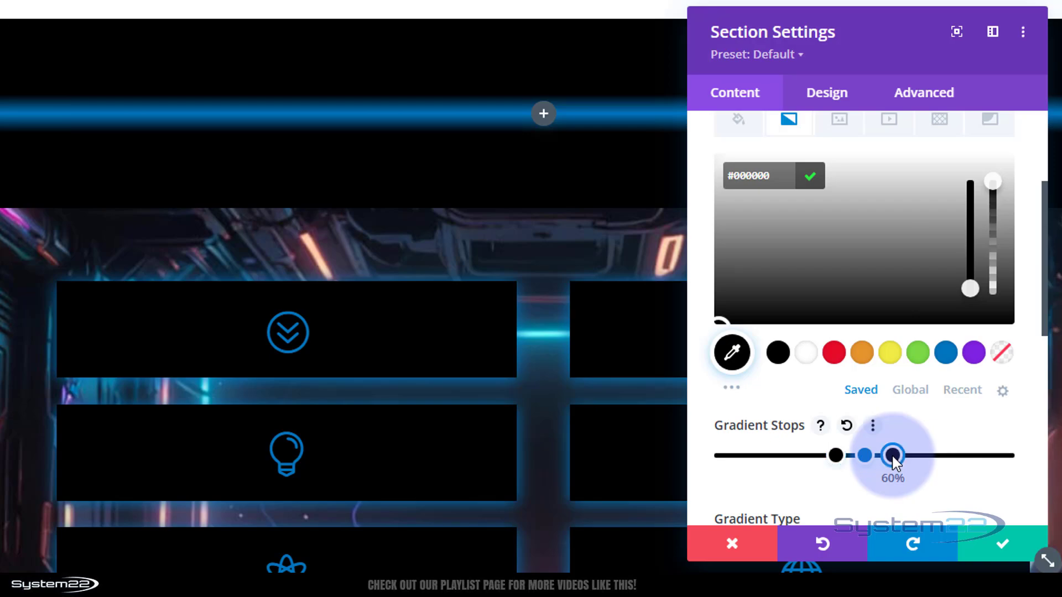
{"action": "left_click", "coordinate": [1002, 542]}
{"action": "left_click", "coordinate": [1001, 542]}
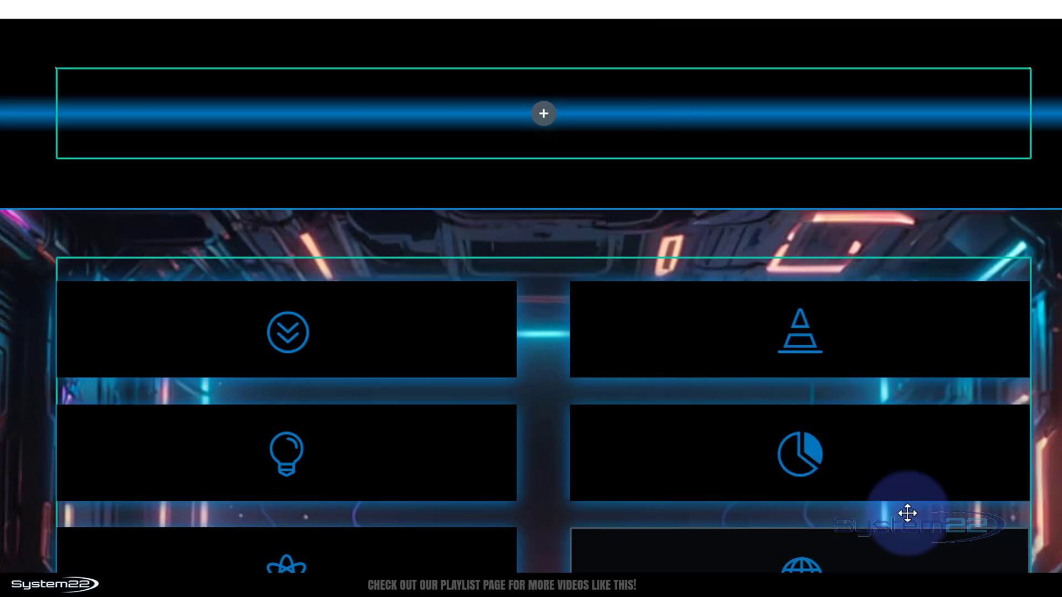
Step: Insert a Heading module in the empty row with the text "Save 75% Sale On Today!"
{"action": "left_click", "coordinate": [544, 116]}
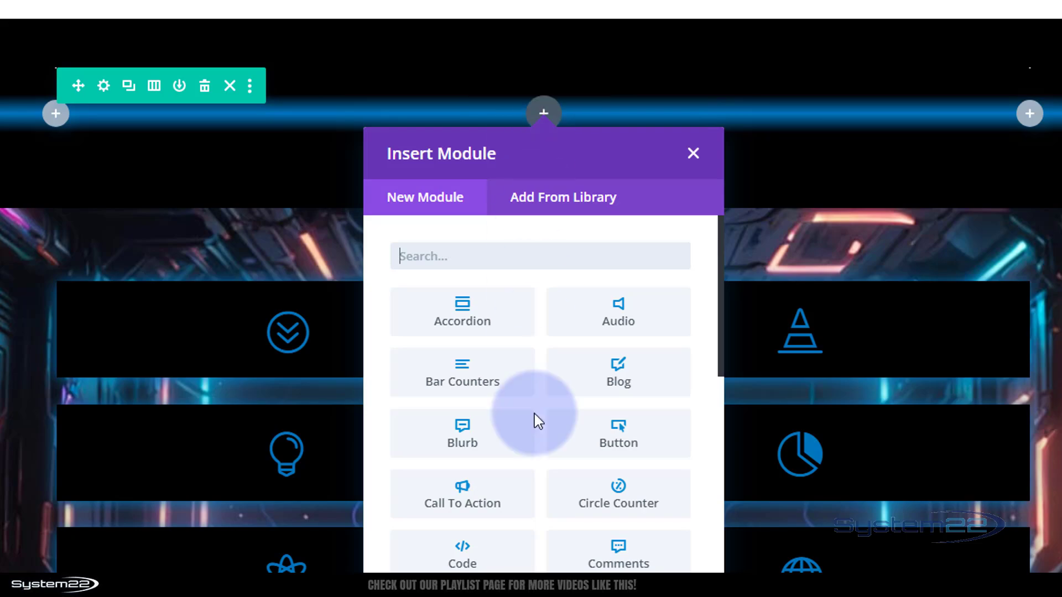
{"action": "scroll", "coordinate": [532, 470], "scroll_direction": "down", "scroll_amount": 6}
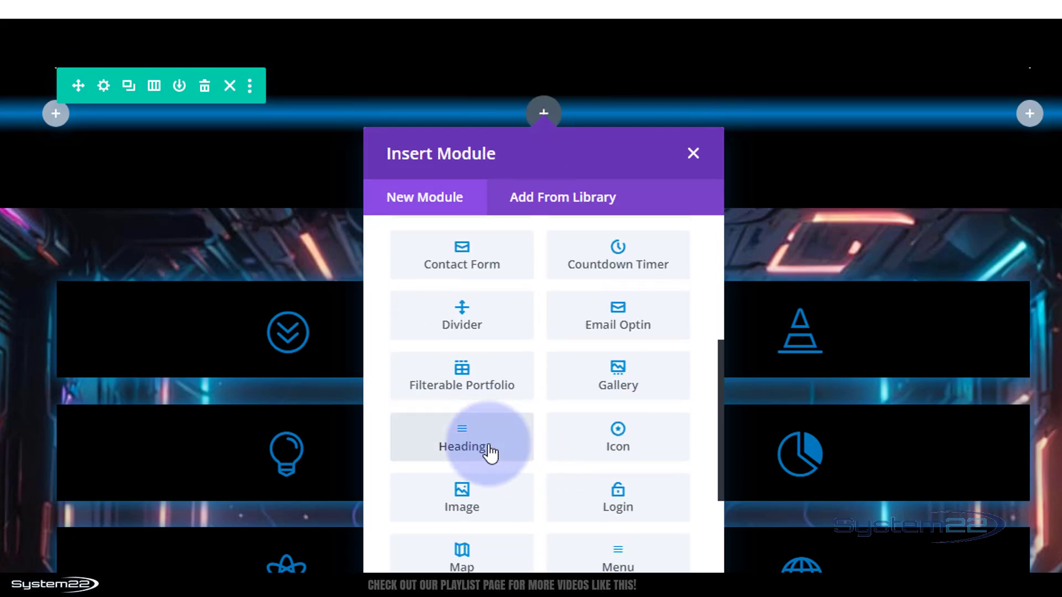
{"action": "left_click", "coordinate": [446, 448]}
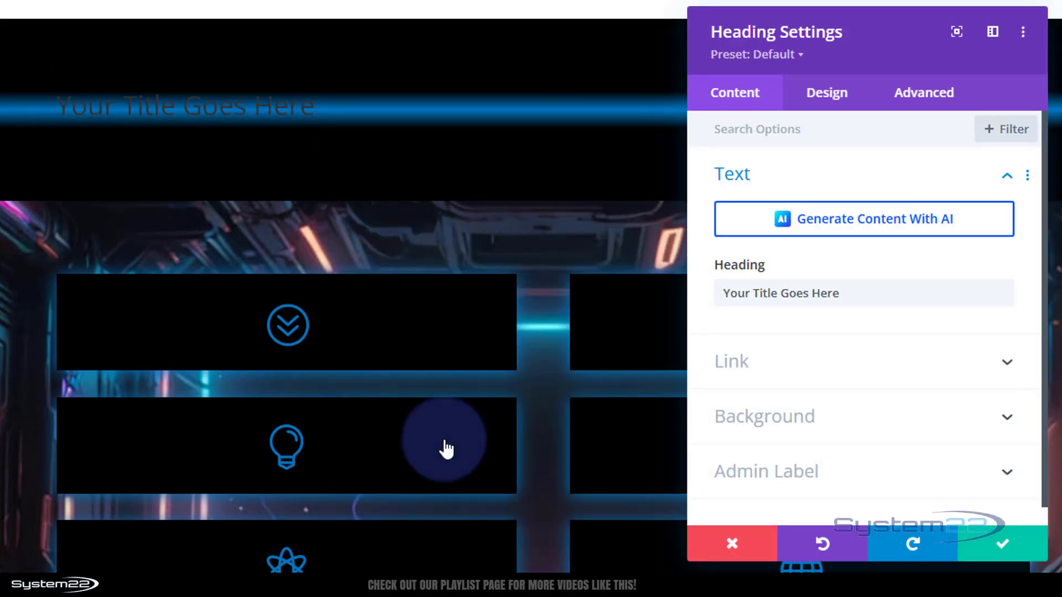
{"action": "left_click_drag", "start_coordinate": [842, 296], "coordinate": [699, 301]}
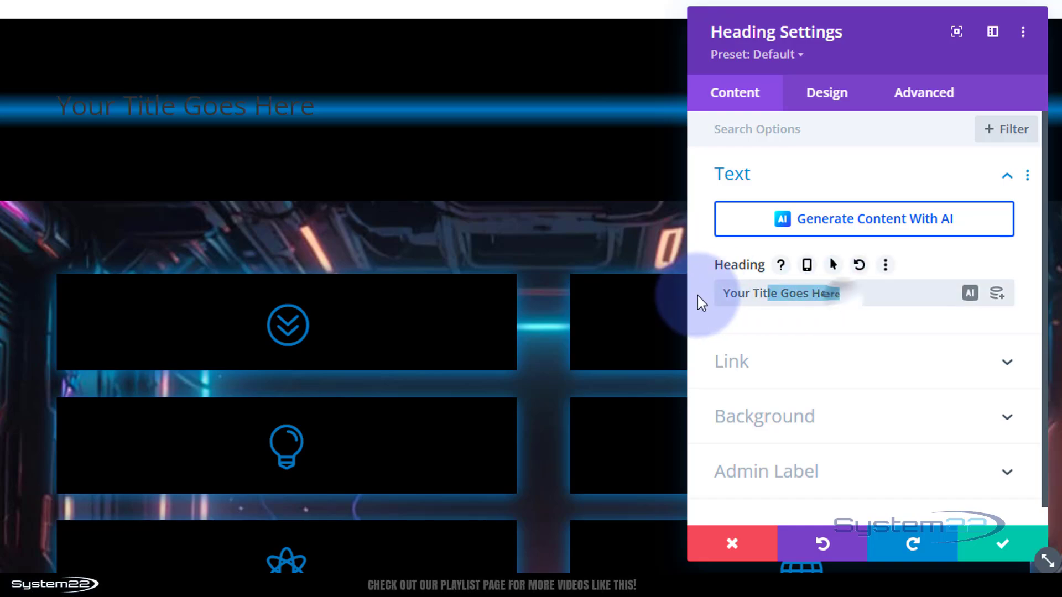
{"action": "type", "text": "Save 75% Sale On Today!"}
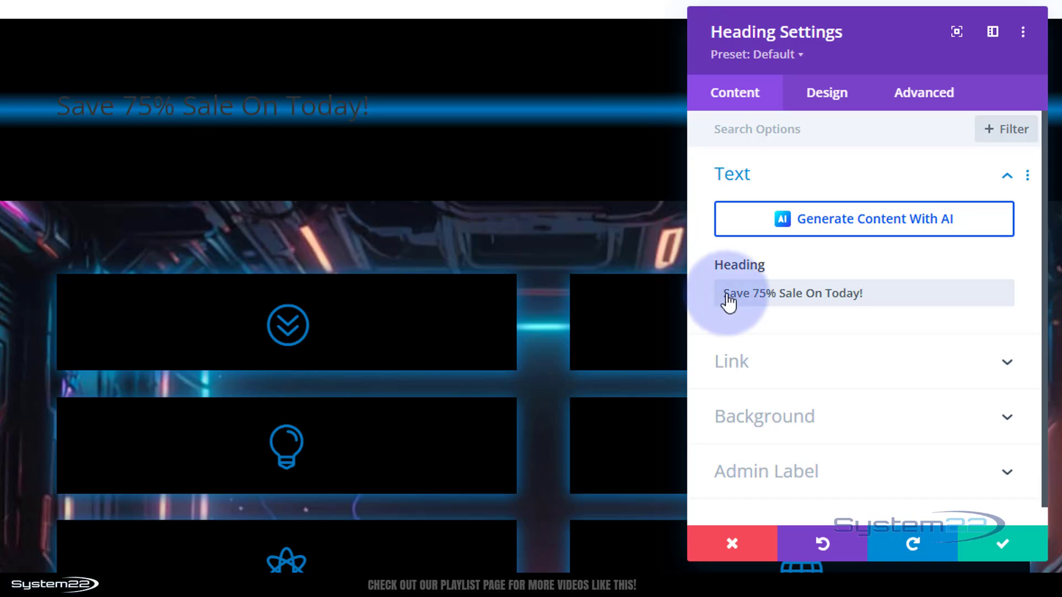
{"action": "left_click", "coordinate": [827, 379]}
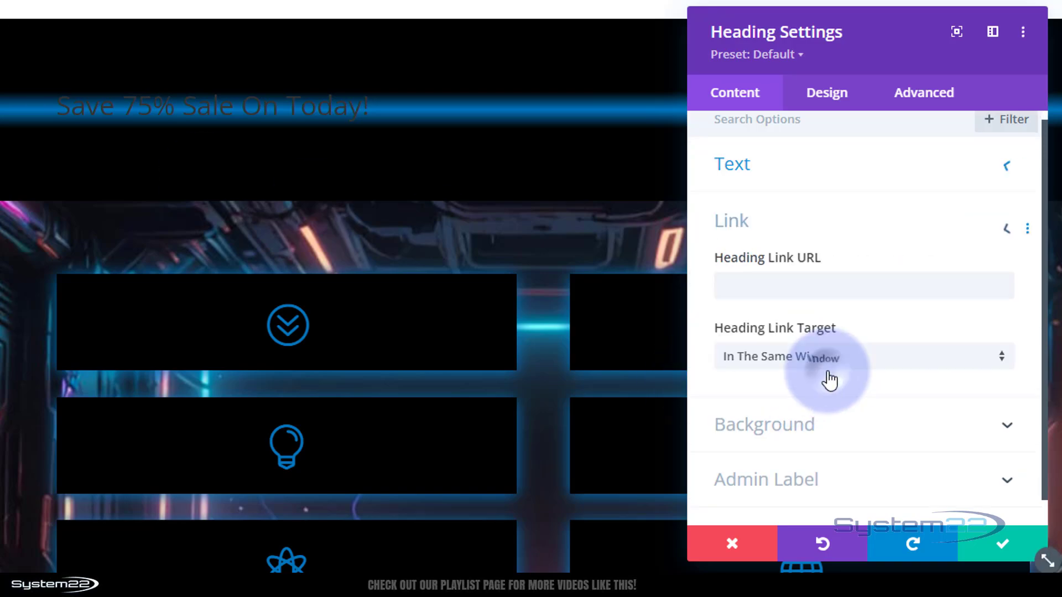
{"action": "left_click", "coordinate": [766, 266]}
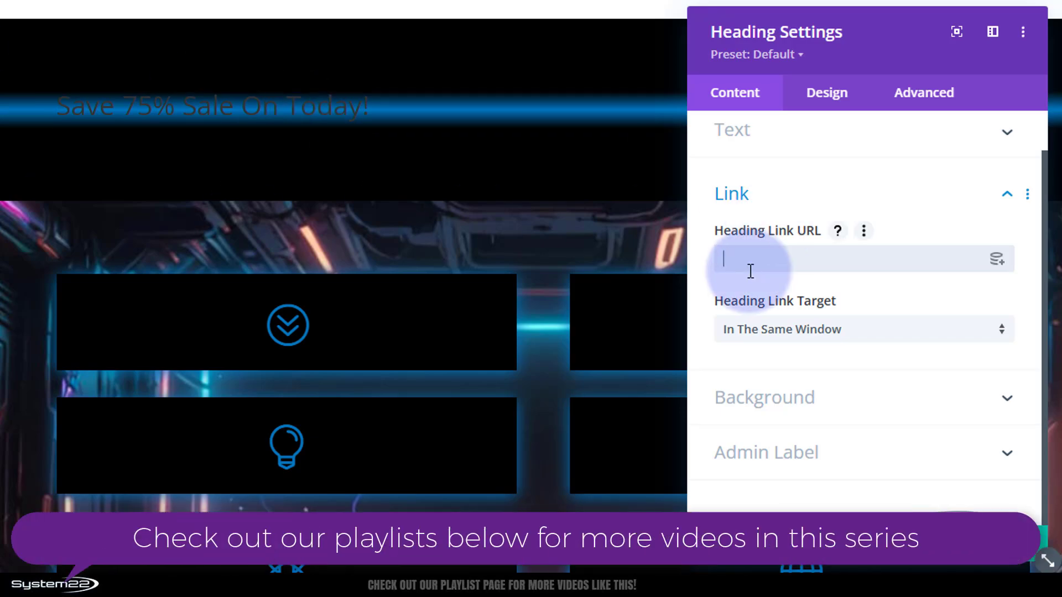
{"action": "left_click", "coordinate": [733, 256]}
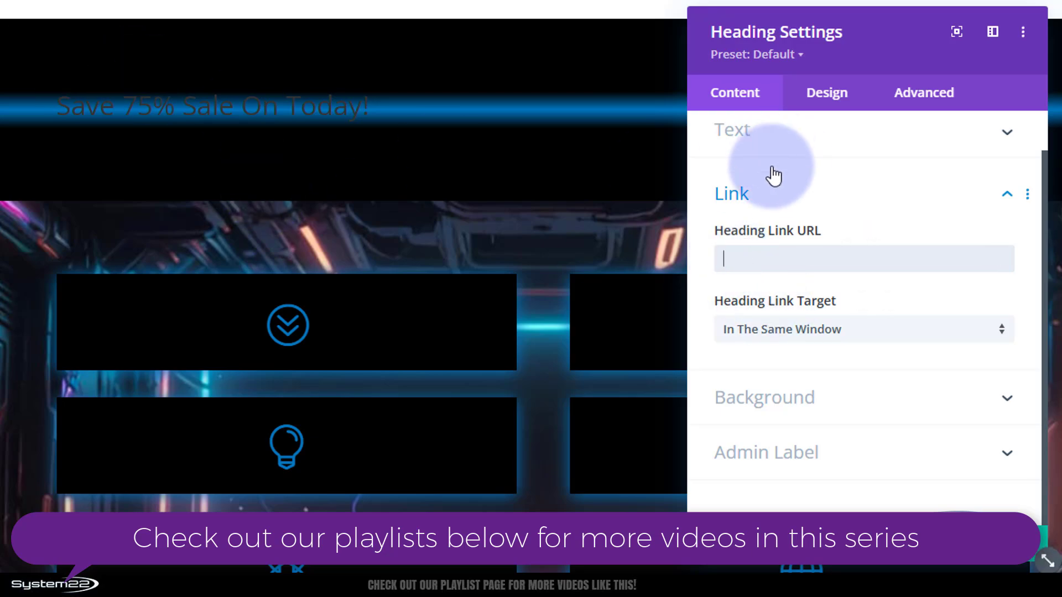
{"action": "scroll", "coordinate": [809, 331], "scroll_direction": "up", "scroll_amount": 2}
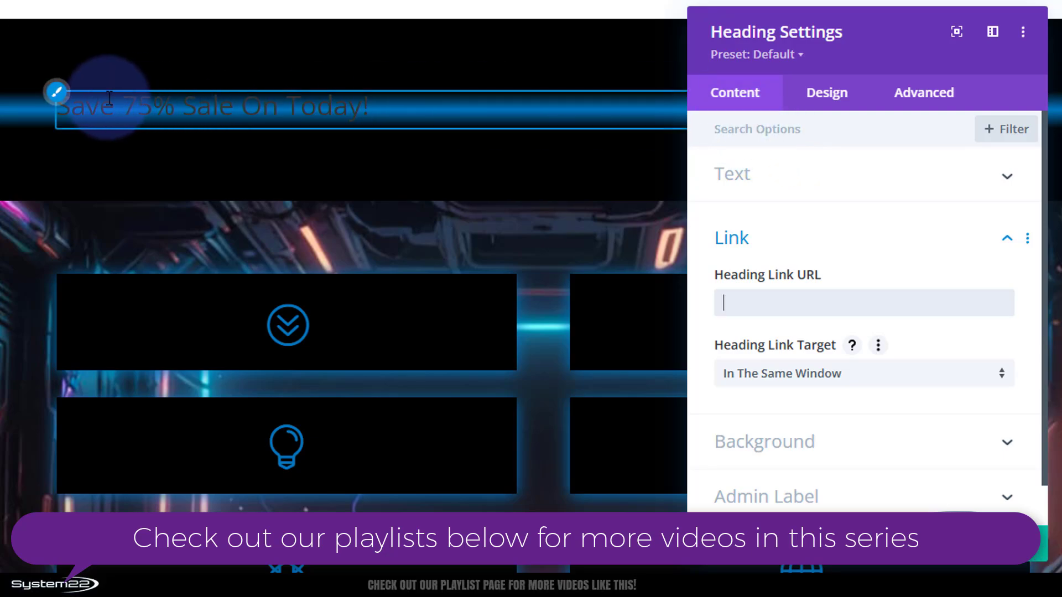
Step: Style the heading as an H2 in the Anton font with bold weight and all-uppercase letters
{"action": "left_click", "coordinate": [57, 93]}
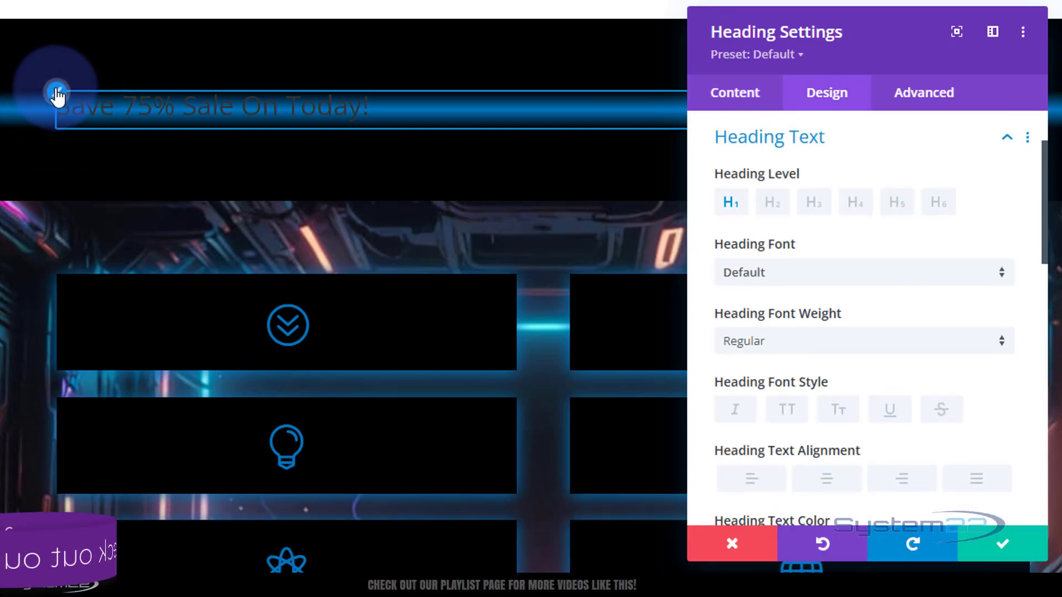
{"action": "left_click", "coordinate": [776, 209]}
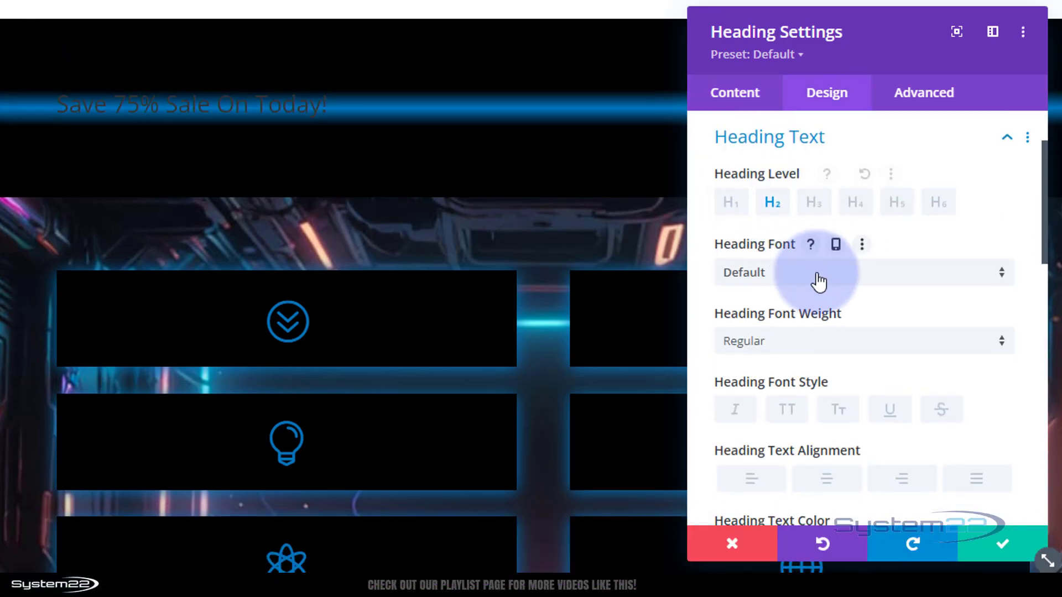
{"action": "left_click", "coordinate": [848, 273]}
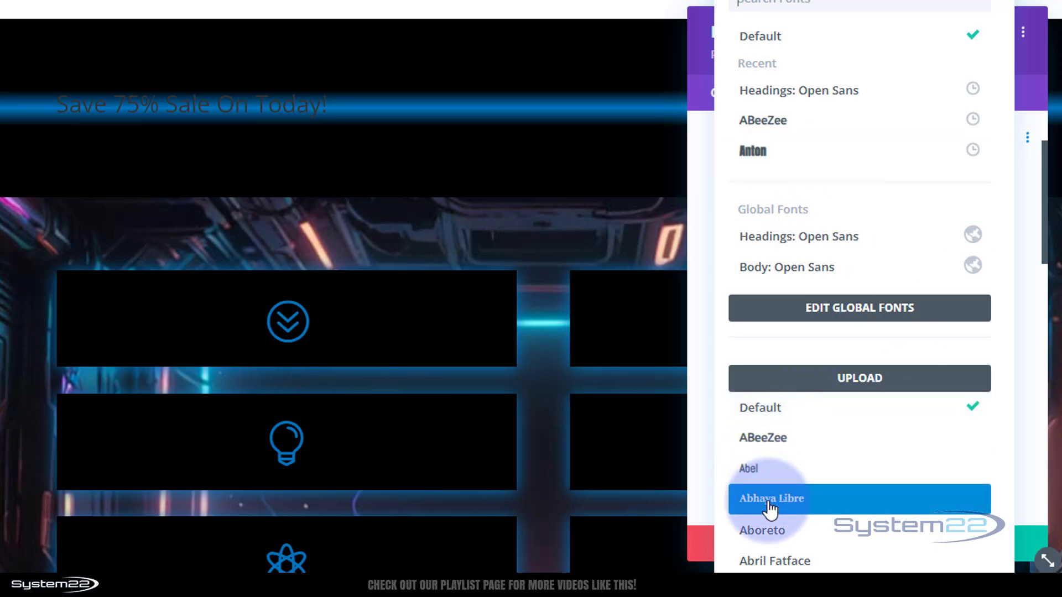
{"action": "left_click", "coordinate": [753, 158]}
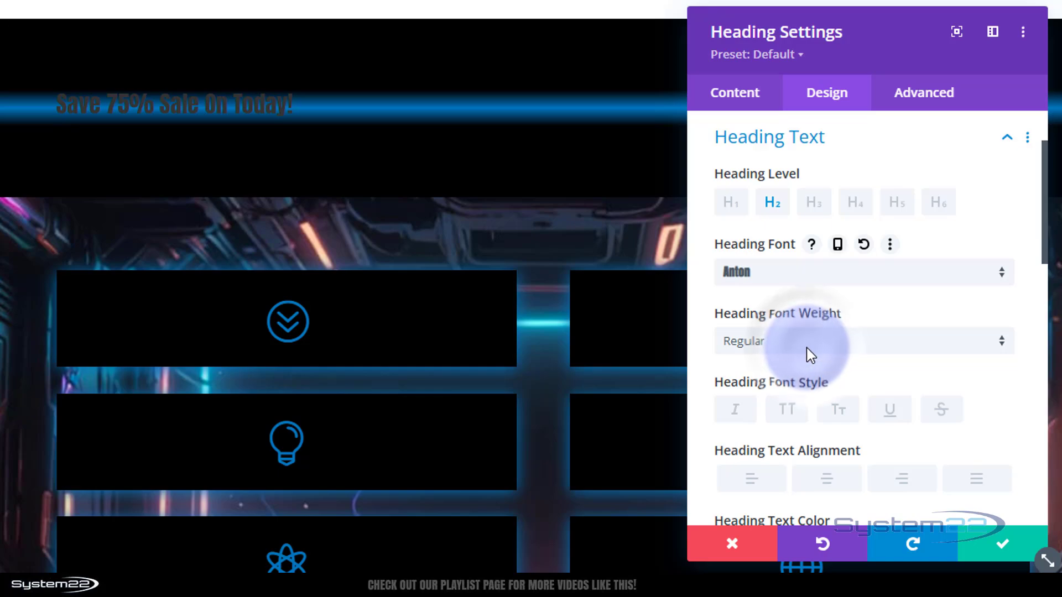
{"action": "left_click", "coordinate": [757, 341]}
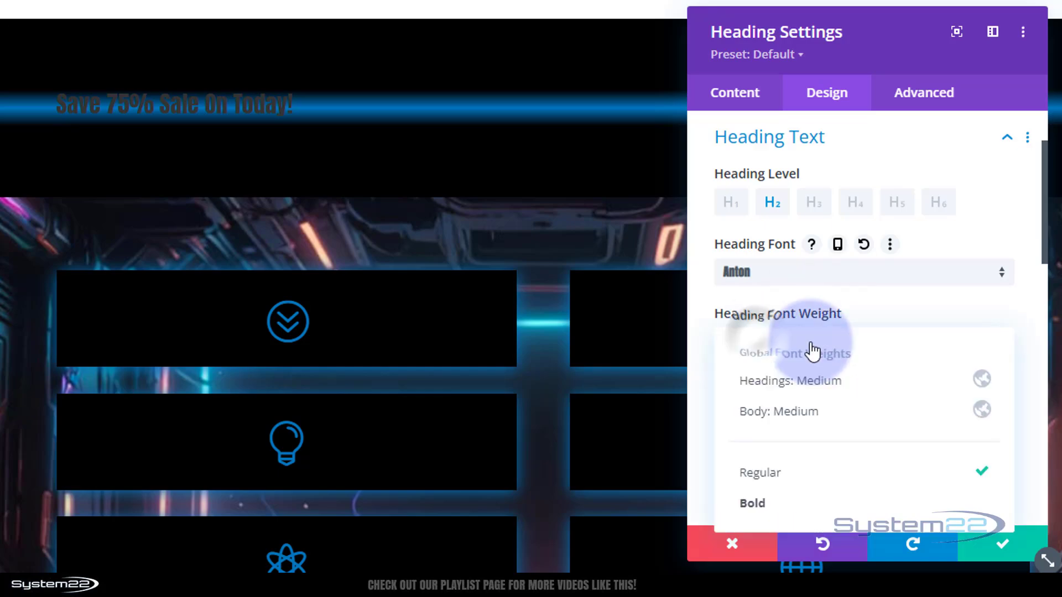
{"action": "left_click", "coordinate": [752, 502]}
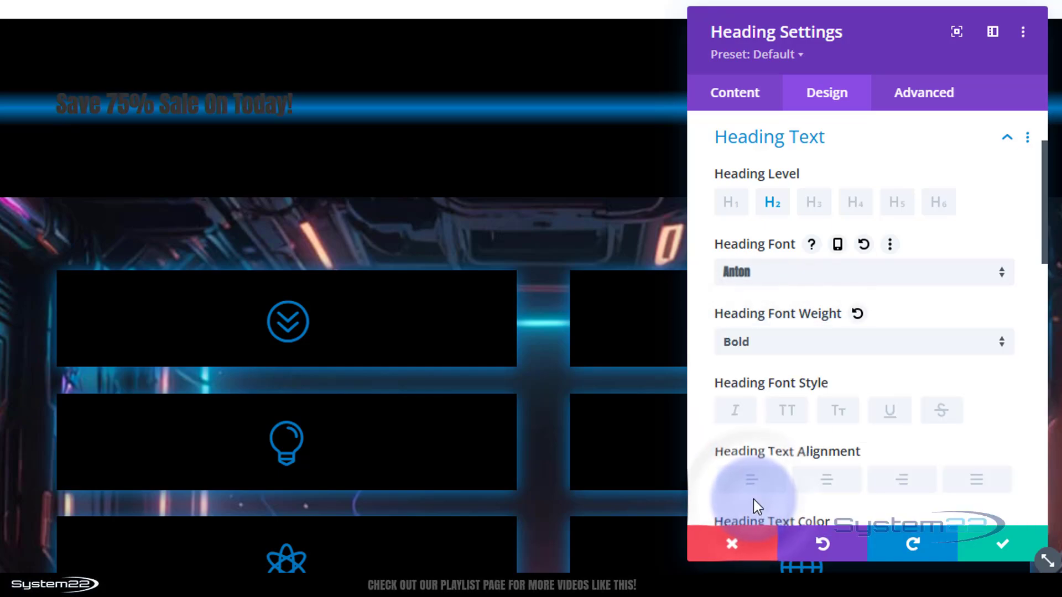
{"action": "left_click", "coordinate": [785, 422]}
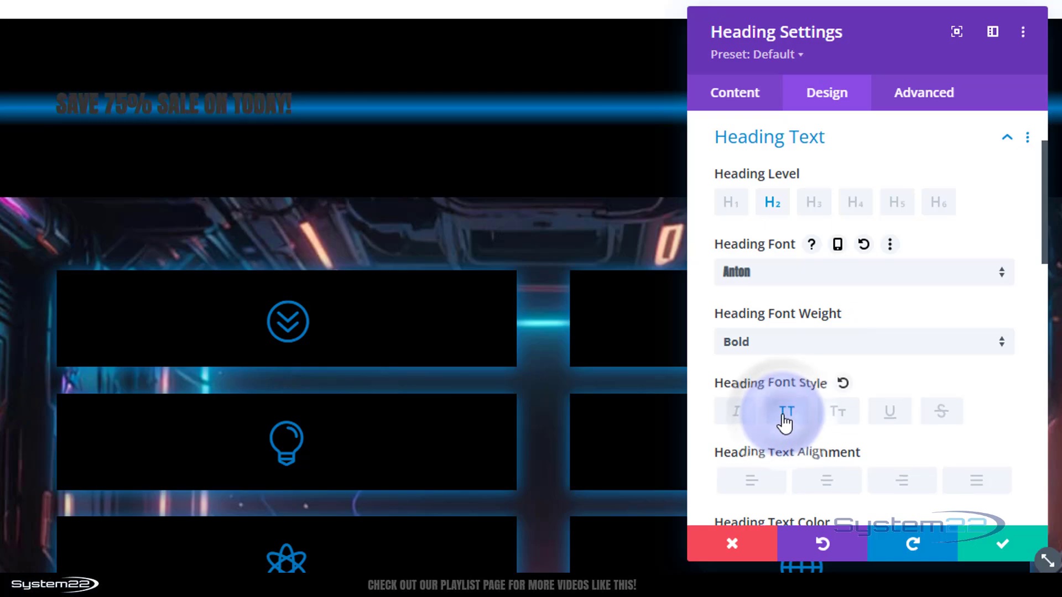
Step: Centre the heading text and colour it white
{"action": "scroll", "coordinate": [788, 419], "scroll_direction": "down", "scroll_amount": 3}
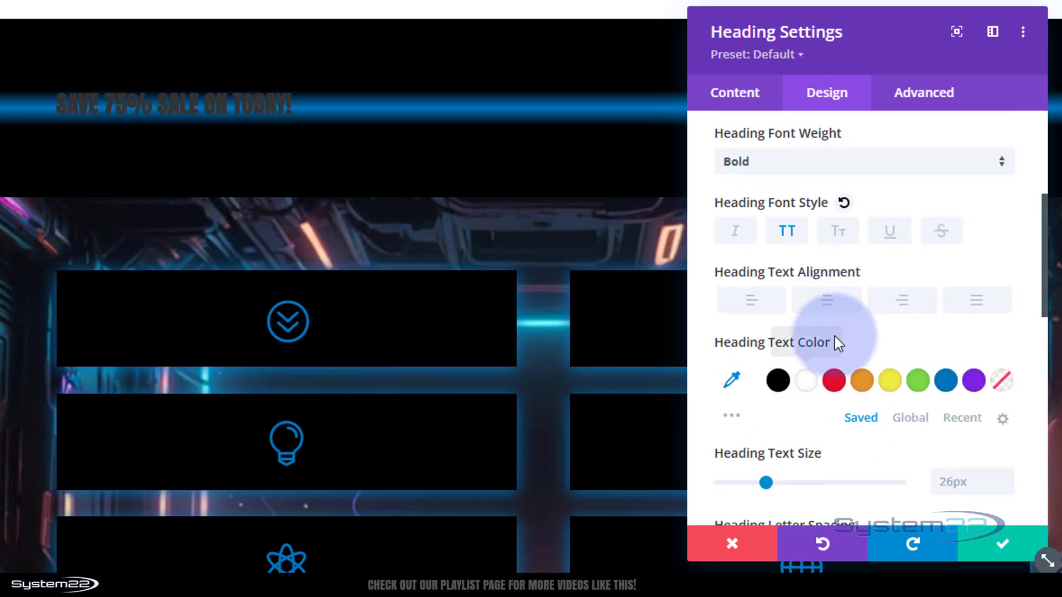
{"action": "left_click", "coordinate": [841, 314]}
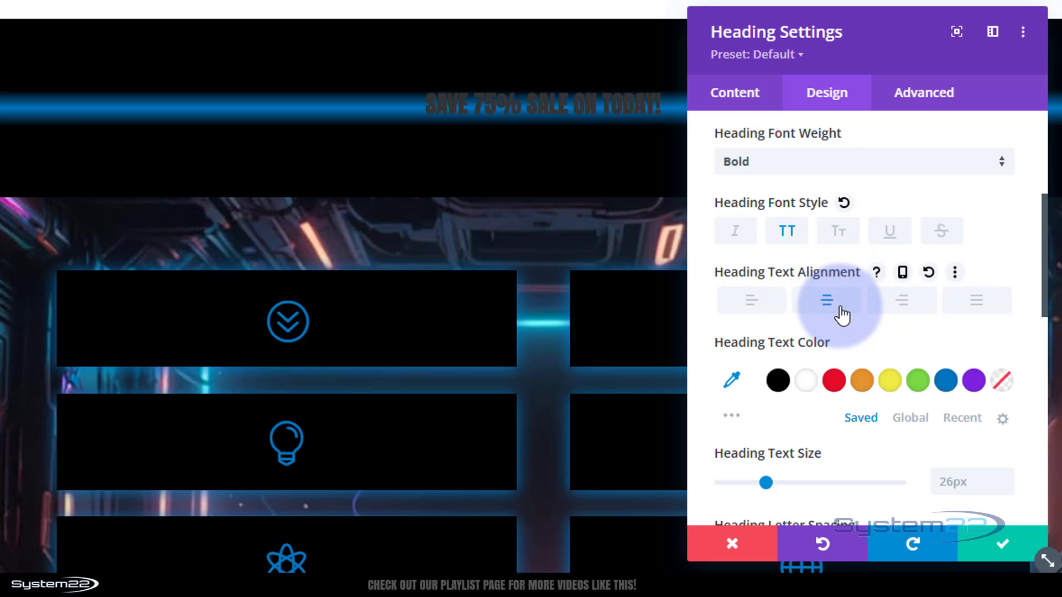
{"action": "left_click", "coordinate": [806, 382]}
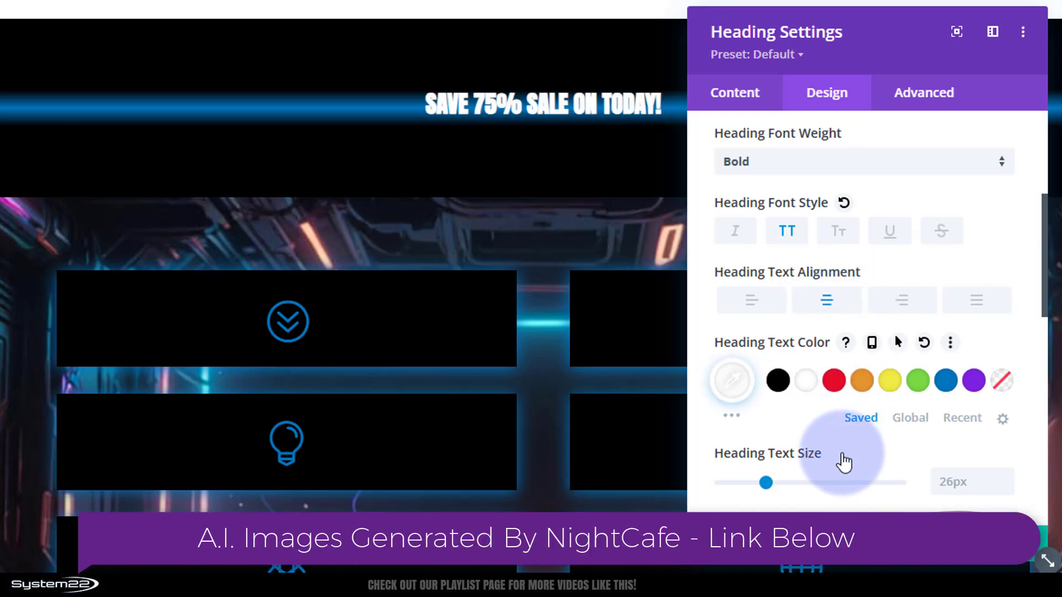
Step: Set the heading text size to 180px
{"action": "scroll", "coordinate": [863, 448], "scroll_direction": "down", "scroll_amount": 2}
{"action": "left_click", "coordinate": [941, 395]}
{"action": "mouse_move", "coordinate": [944, 391]}
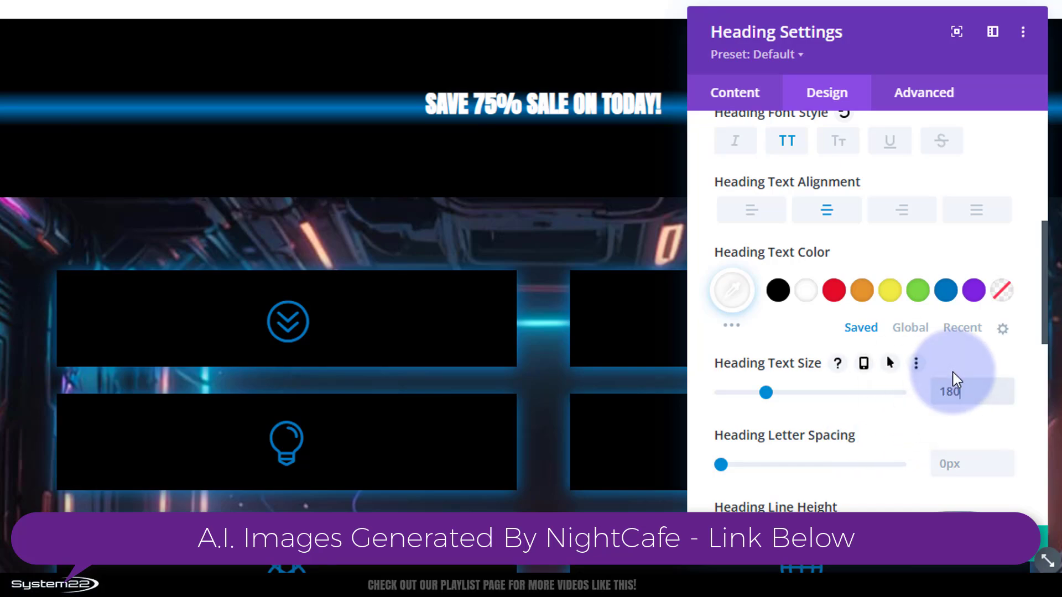
{"action": "type", "text": "180px"}
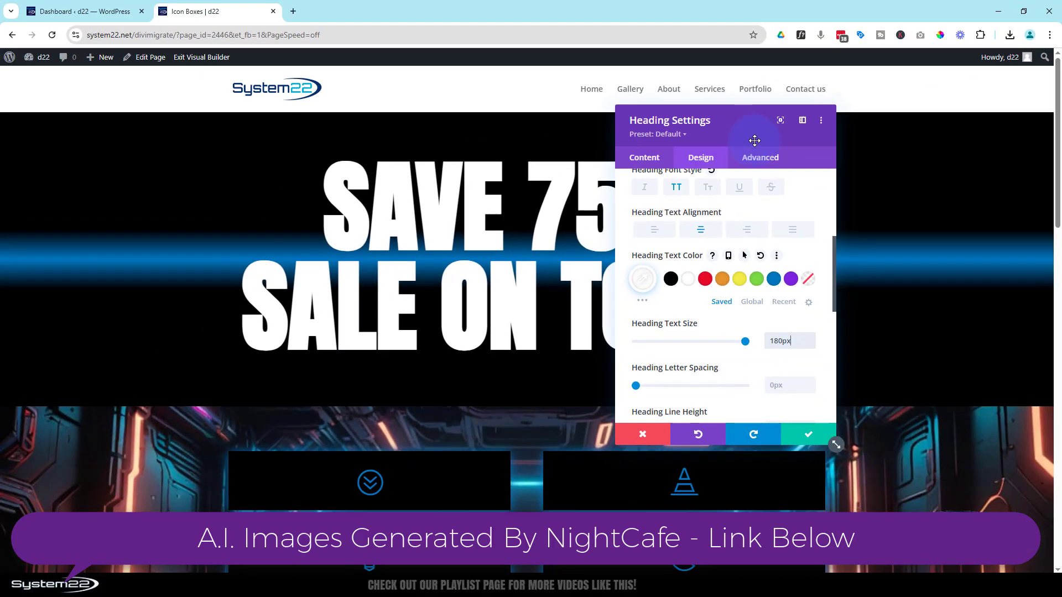
{"action": "mouse_move", "coordinate": [744, 140]}
{"action": "left_mouse_down"}
{"action": "mouse_move", "coordinate": [956, 271]}
{"action": "mouse_move", "coordinate": [982, 253]}
{"action": "mouse_move", "coordinate": [762, 120]}
{"action": "mouse_move", "coordinate": [743, 131]}
{"action": "left_mouse_up"}
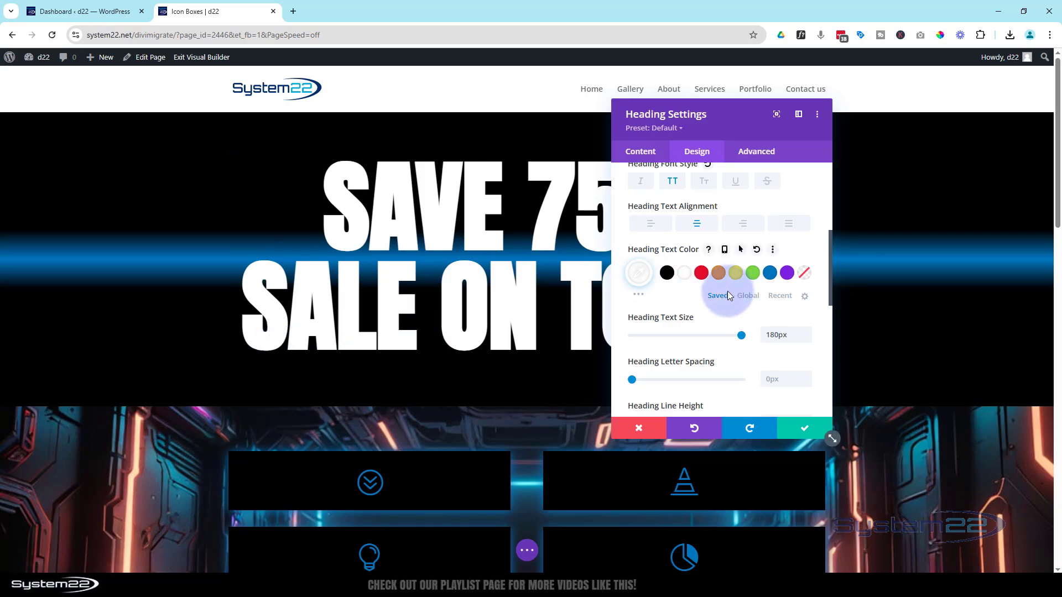
Step: Give the heading a blue (#0c71c3) text shadow with no horizontal offset and save the heading settings
{"action": "scroll", "coordinate": [728, 295], "scroll_direction": "down", "scroll_amount": 4}
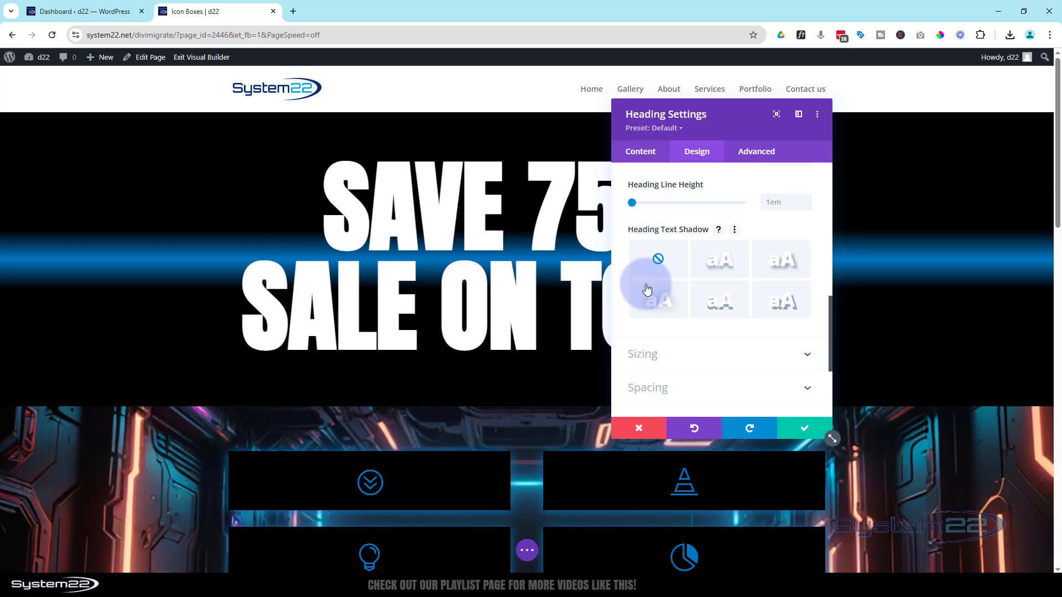
{"action": "left_click", "coordinate": [663, 307]}
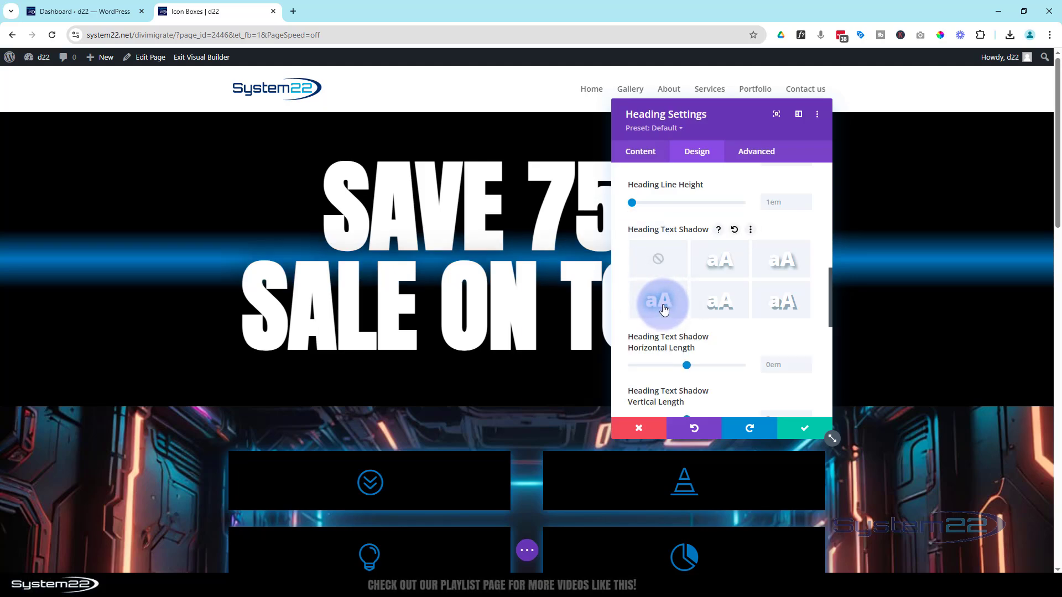
{"action": "scroll", "coordinate": [663, 307], "scroll_direction": "down", "scroll_amount": 5}
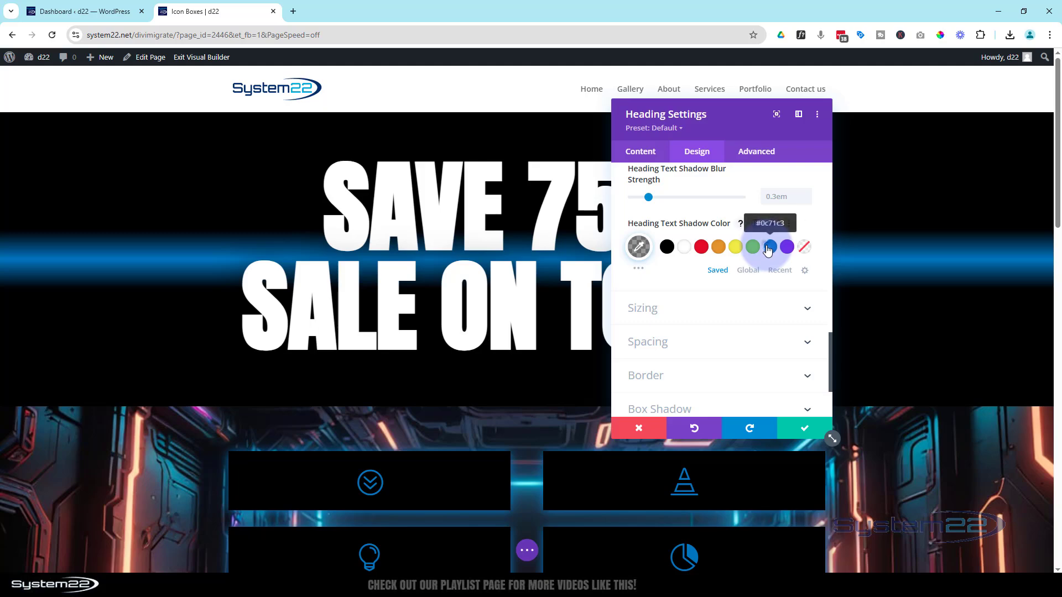
{"action": "left_click", "coordinate": [769, 247]}
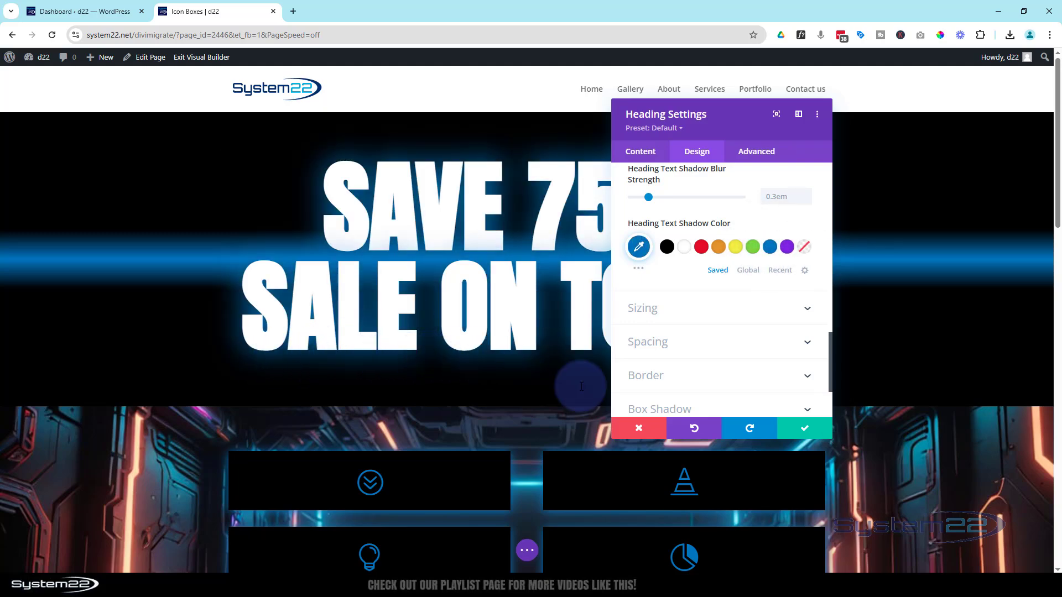
{"action": "left_click", "coordinate": [795, 429]}
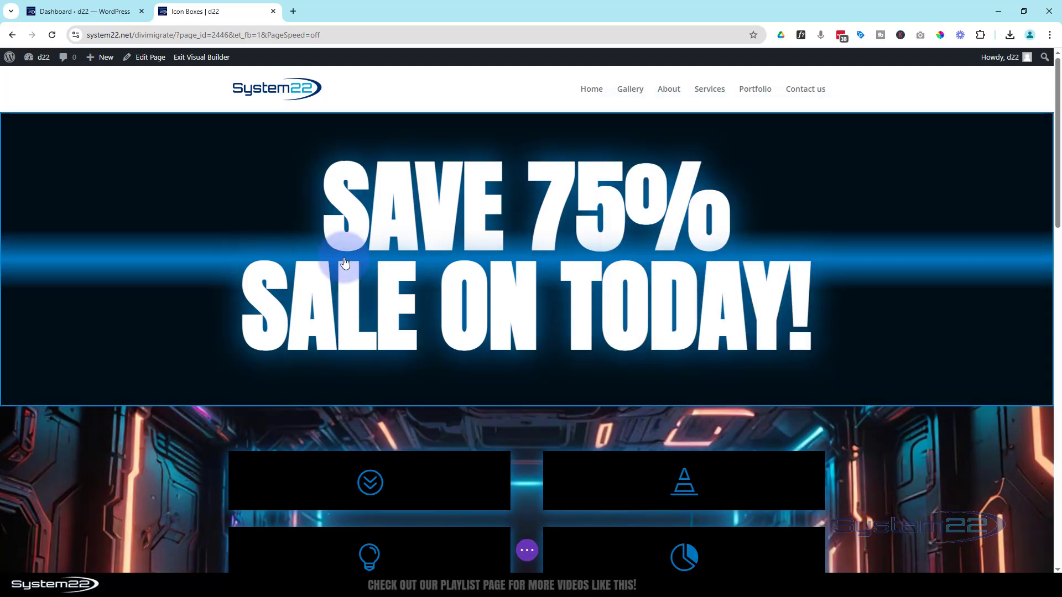
Step: Set the width and max width of the heading's row to 100% and save the row settings
{"action": "left_click", "coordinate": [298, 238]}
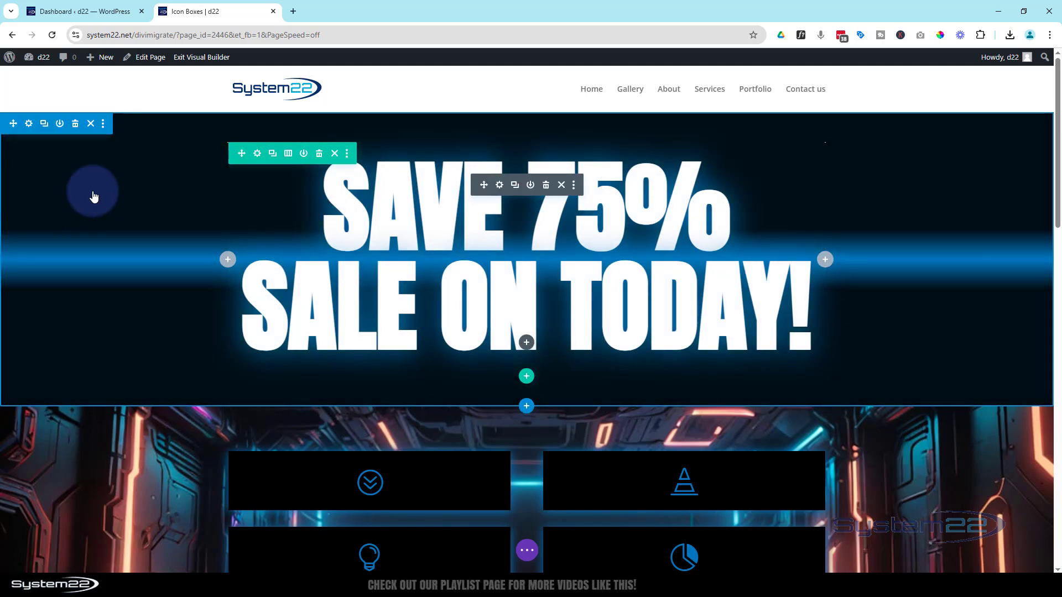
{"action": "left_click", "coordinate": [256, 160]}
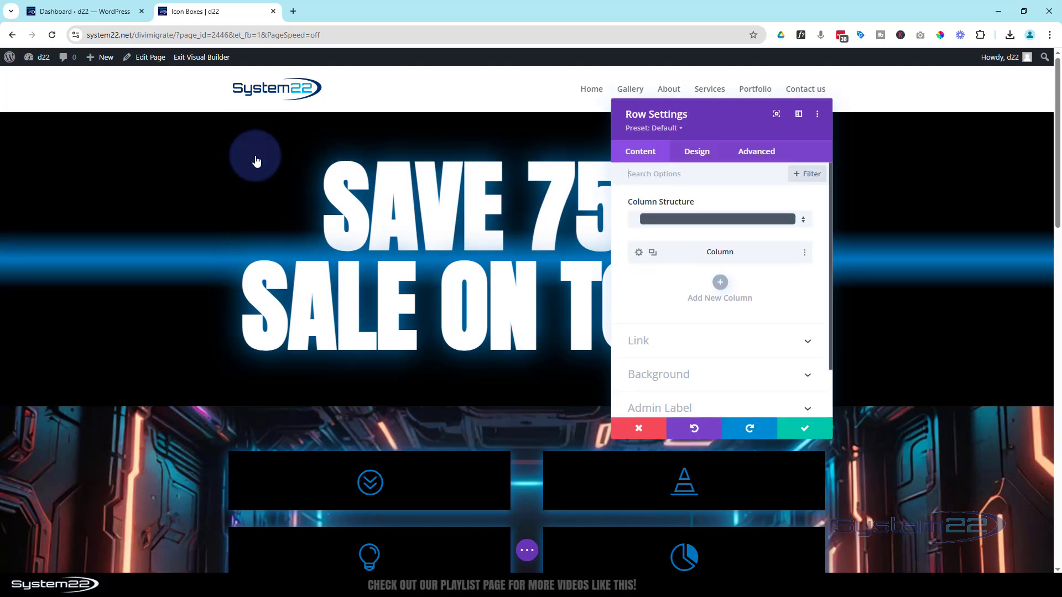
{"action": "left_click", "coordinate": [695, 155]}
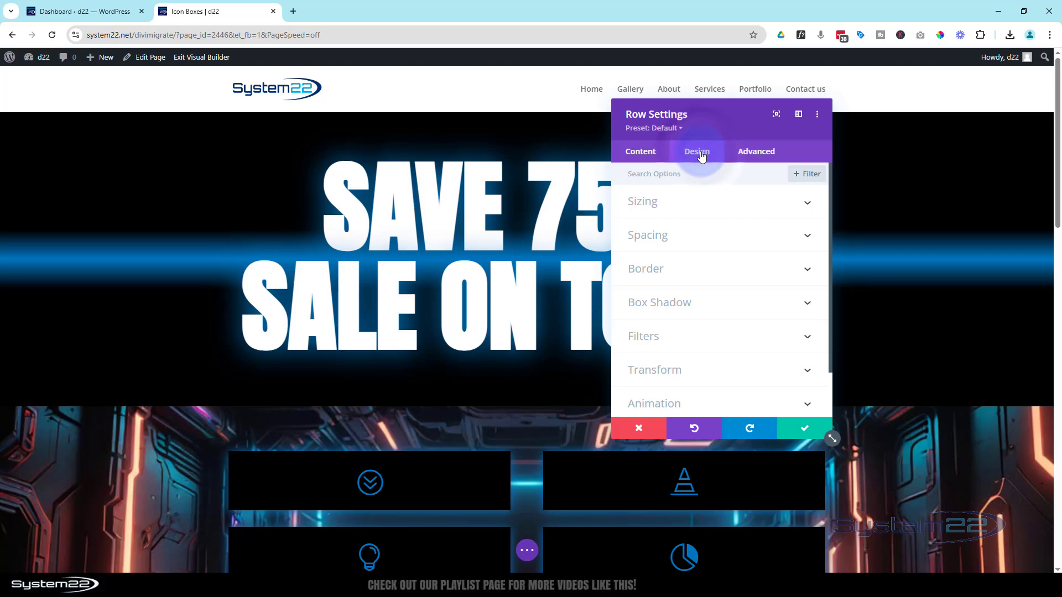
{"action": "left_click", "coordinate": [707, 205]}
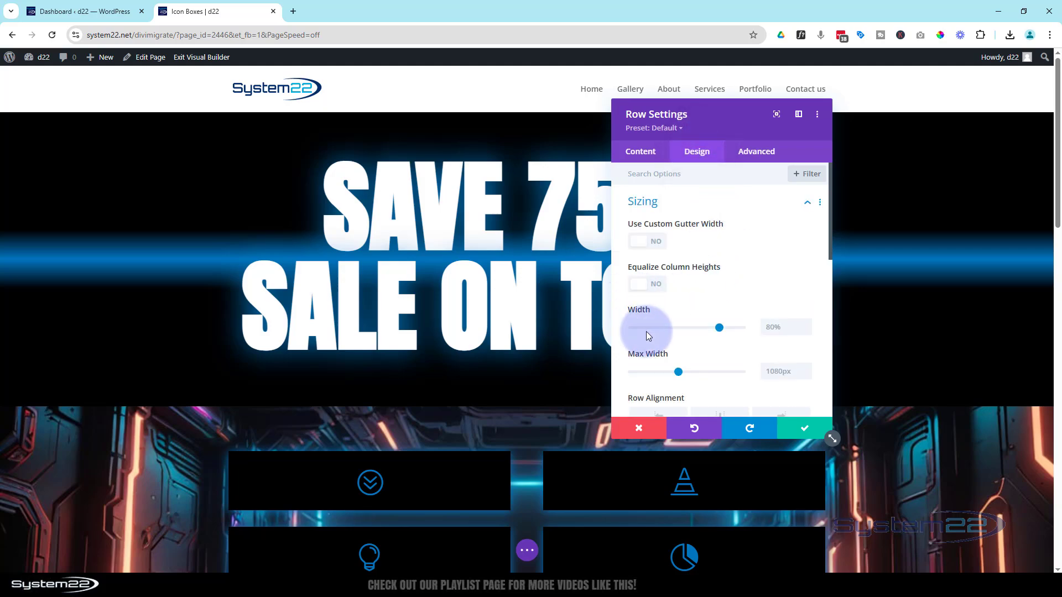
{"action": "left_click_drag", "start_coordinate": [726, 330], "coordinate": [769, 328]}
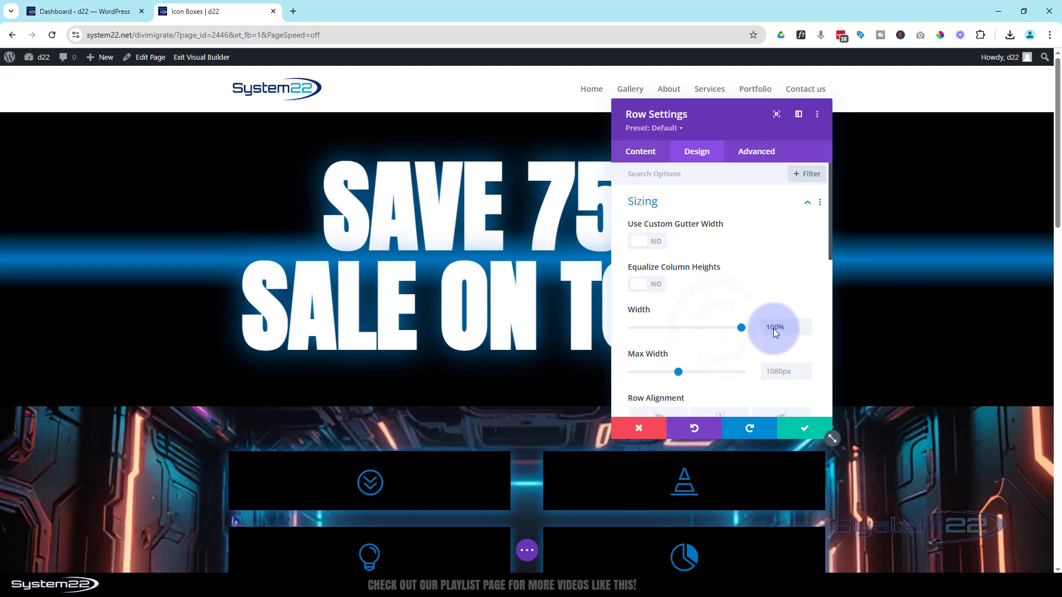
{"action": "left_click", "coordinate": [771, 371]}
{"action": "type", "text": "100"}
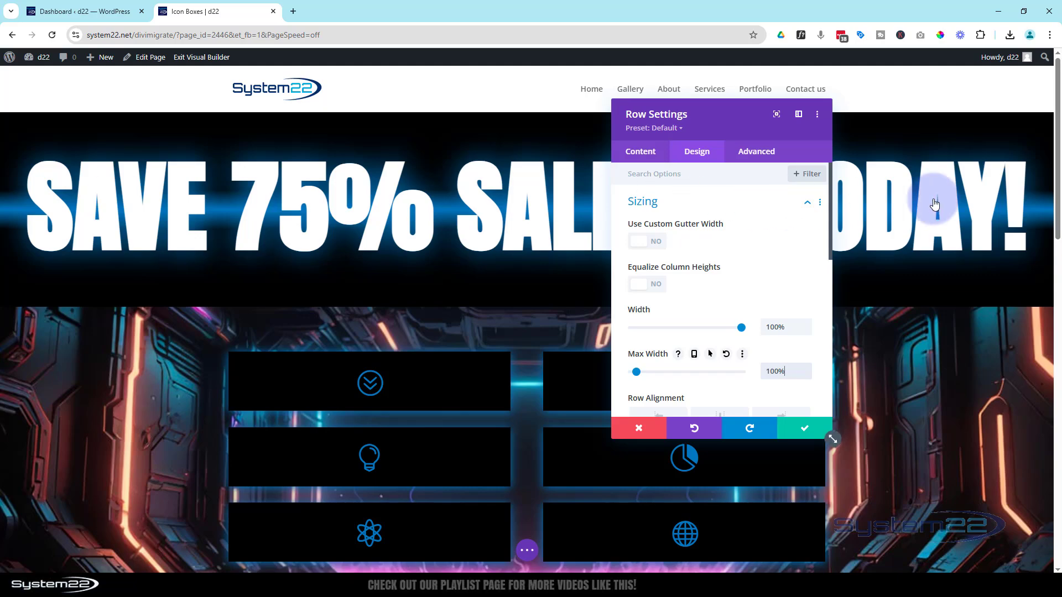
{"action": "left_click_drag", "start_coordinate": [749, 130], "coordinate": [695, 106]}
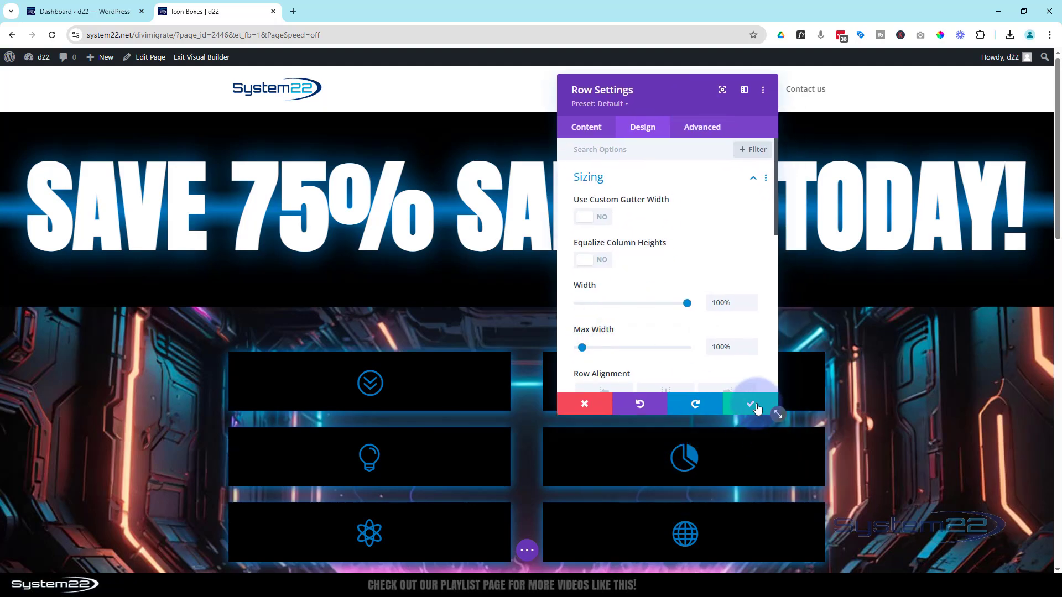
{"action": "left_click", "coordinate": [756, 408]}
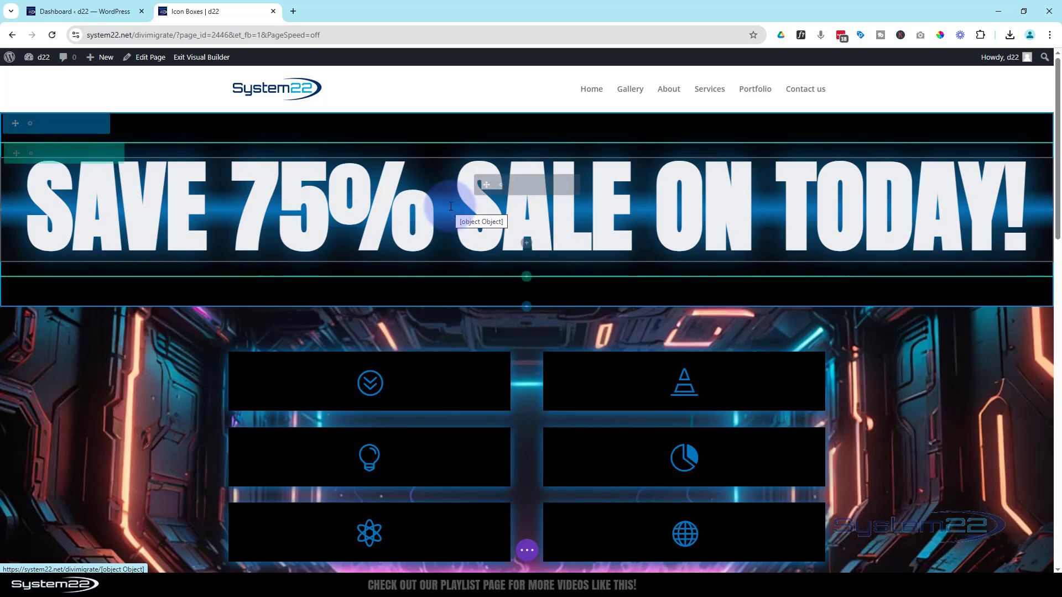
Step: Show the separate desktop, tablet and phone options for the heading's text size
{"action": "left_click", "coordinate": [500, 188]}
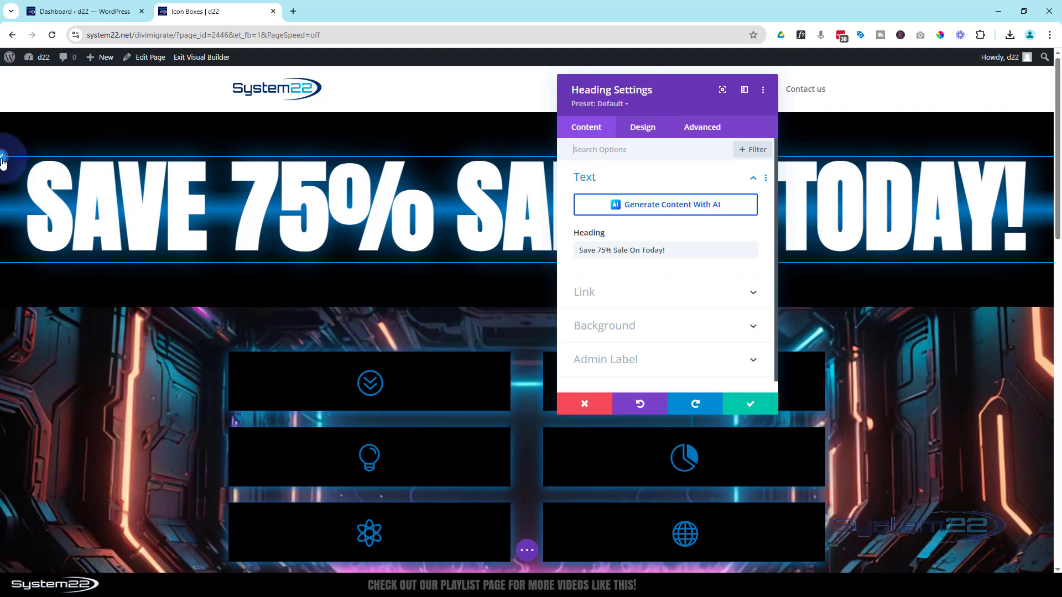
{"action": "left_click", "coordinate": [643, 127]}
{"action": "left_click", "coordinate": [607, 209]}
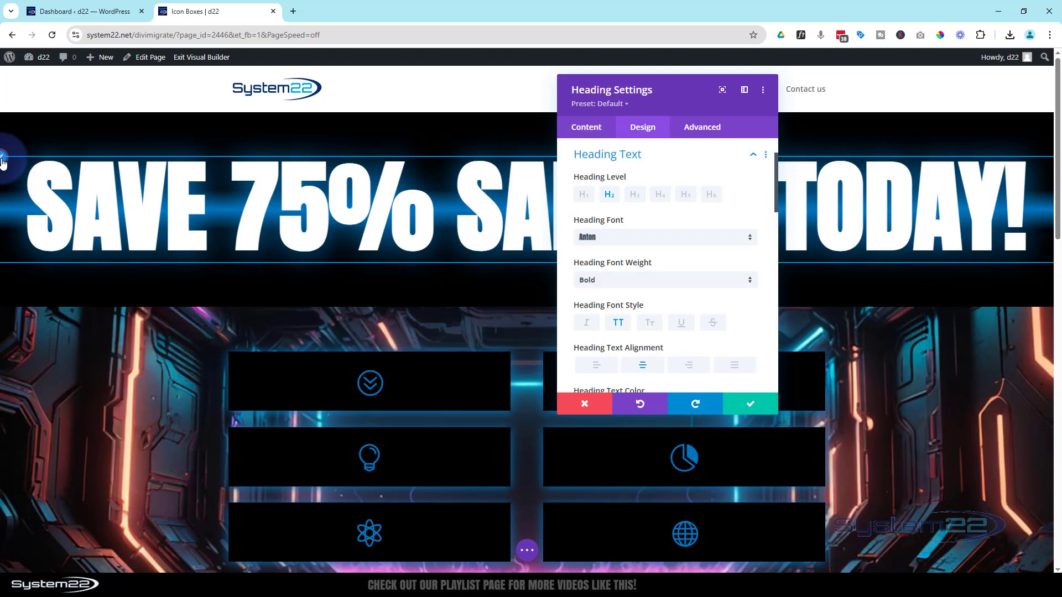
{"action": "scroll", "coordinate": [703, 218], "scroll_direction": "down", "scroll_amount": 3}
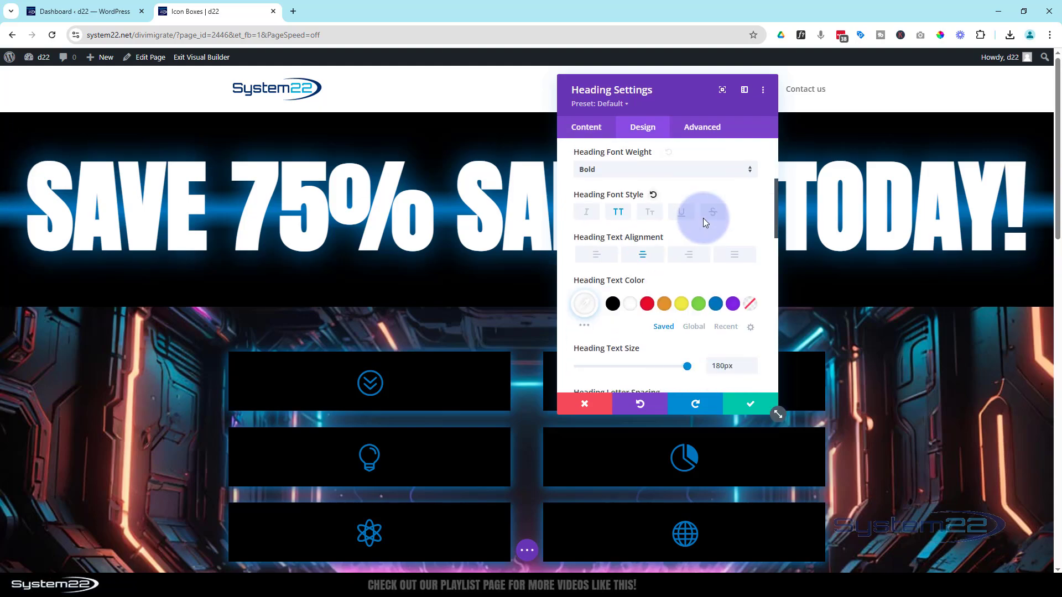
{"action": "scroll", "coordinate": [705, 224], "scroll_direction": "down", "scroll_amount": 1}
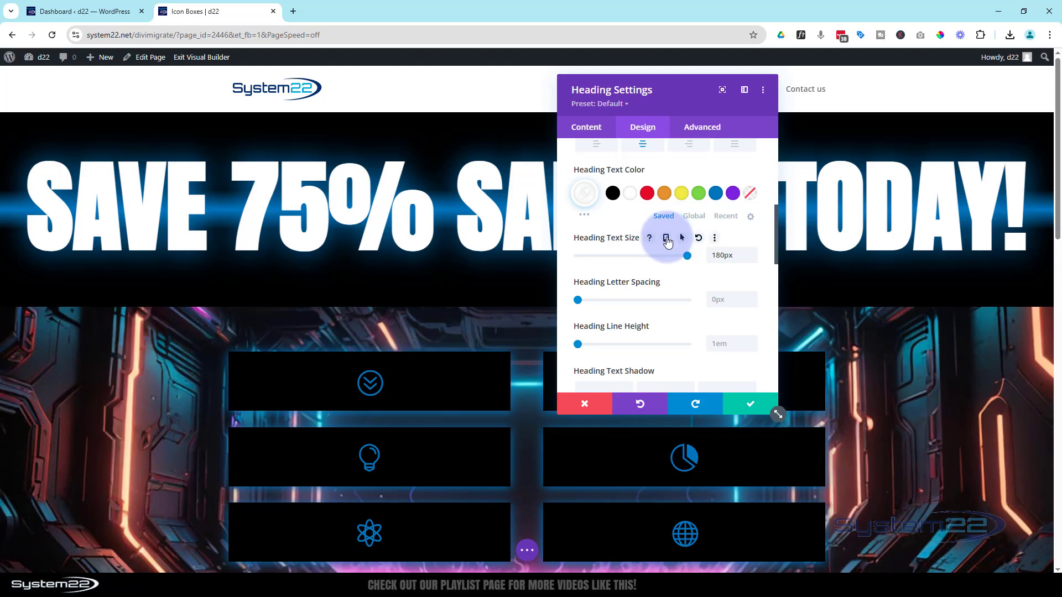
{"action": "left_click", "coordinate": [667, 239]}
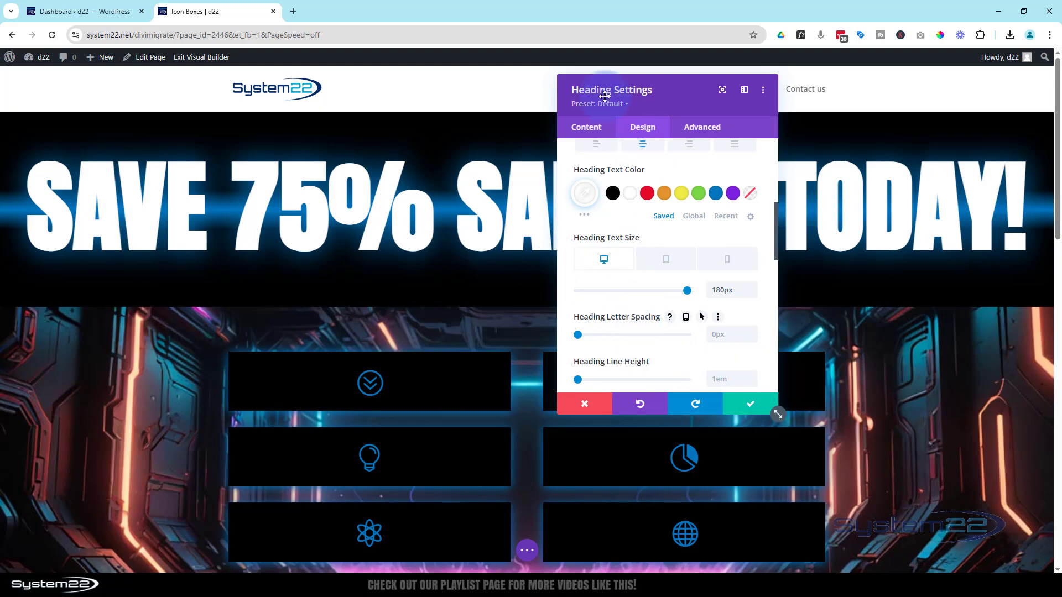
Step: Add a selector rule to the heading's free-form CSS with the declaration "animation: titlerot 15s infinite linear"
{"action": "left_click", "coordinate": [702, 128]}
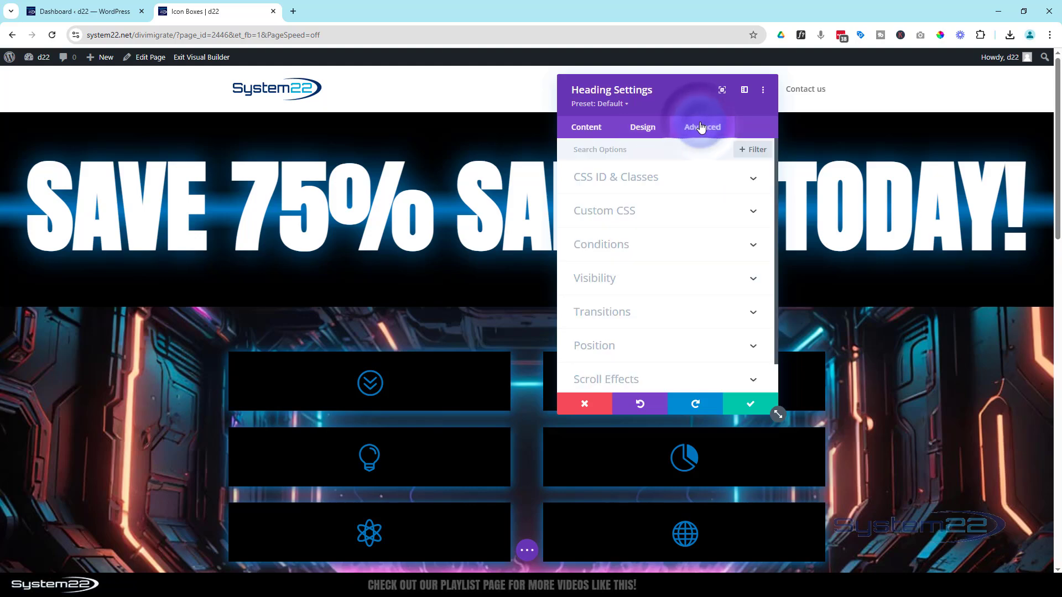
{"action": "left_click", "coordinate": [682, 213]}
{"action": "left_click", "coordinate": [605, 283]}
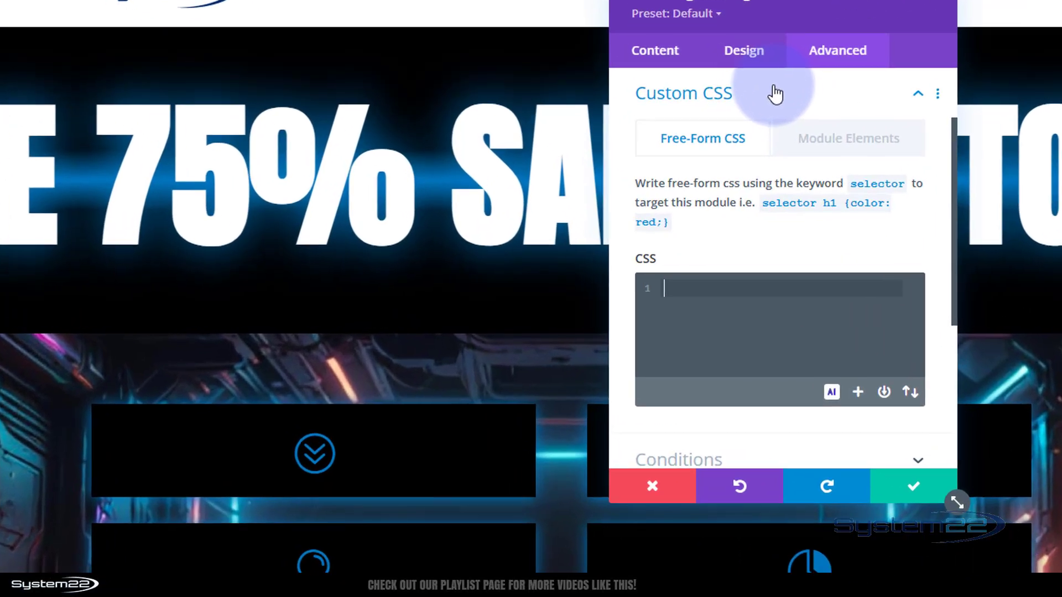
{"action": "type", "text": "sele"}
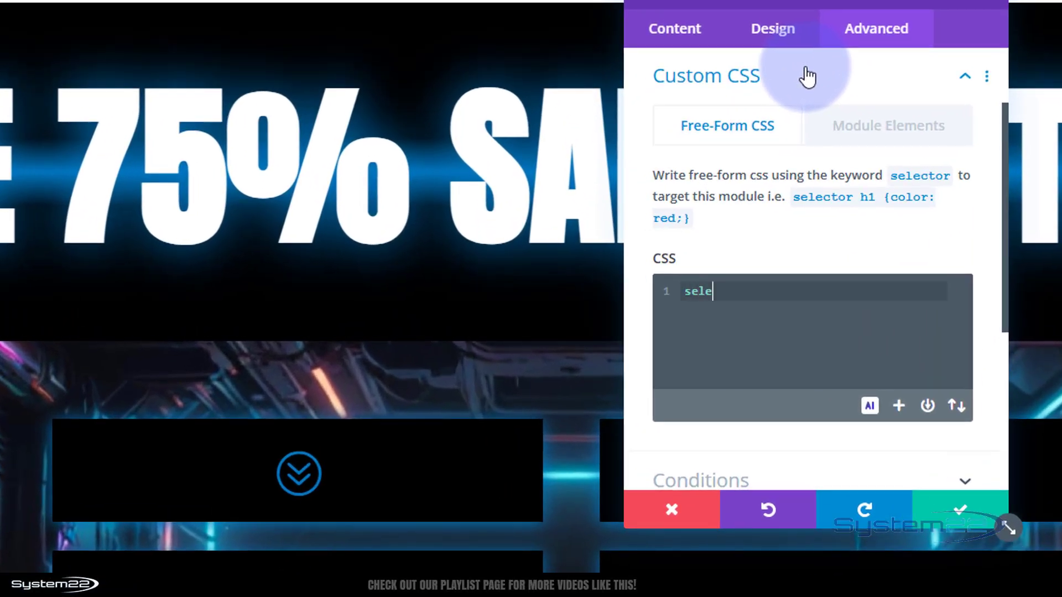
{"action": "type", "text": "ctor {"}
{"action": "key", "text": "Return"}
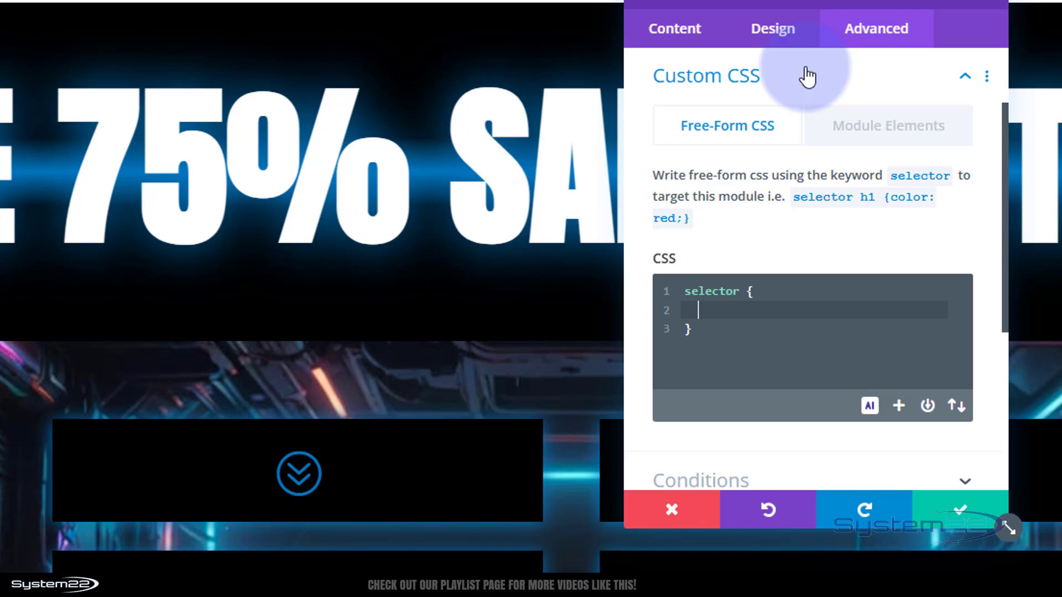
{"action": "type", "text": "animation: titlerot"}
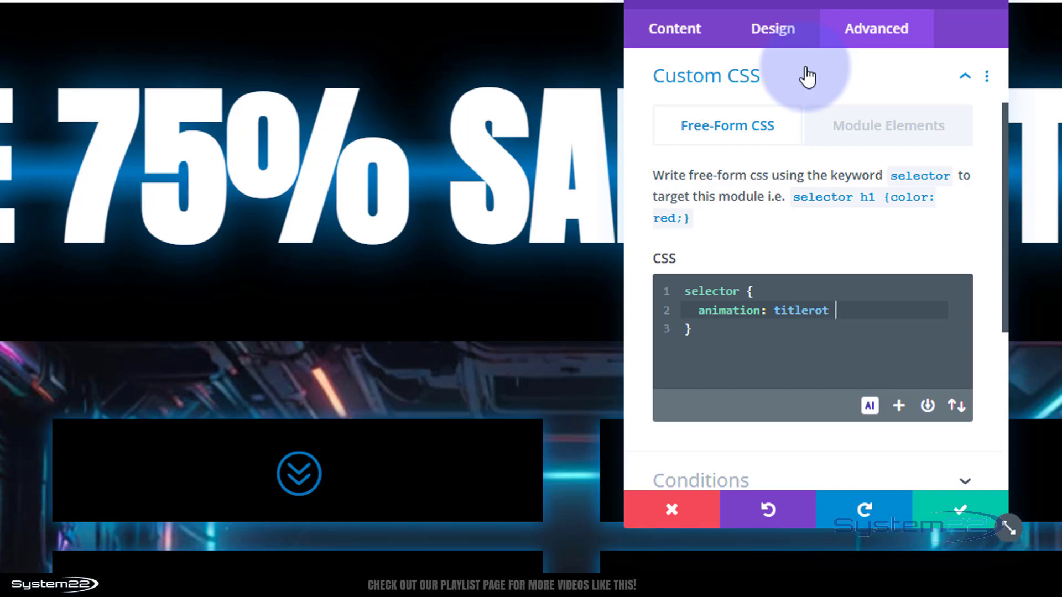
{"action": "type", "text": "15s infinit"}
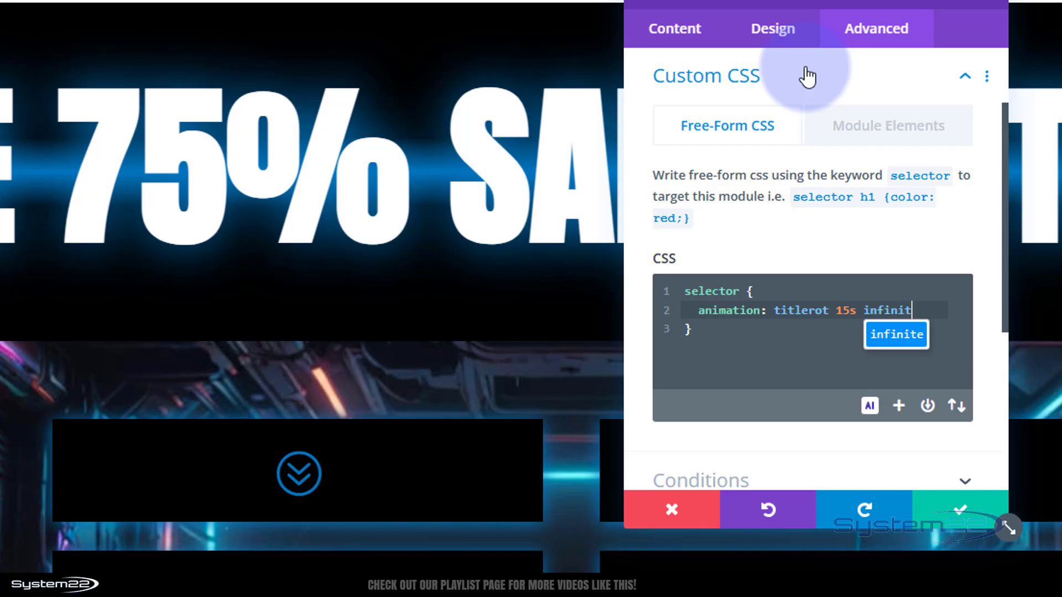
{"action": "type", "text": "e li"}
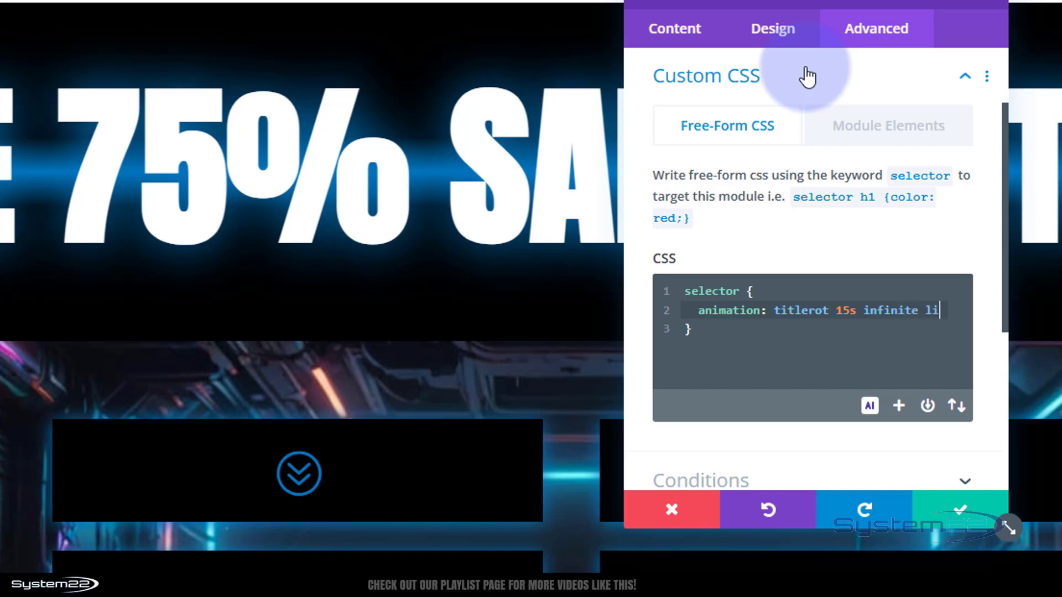
{"action": "type", "text": "near"}
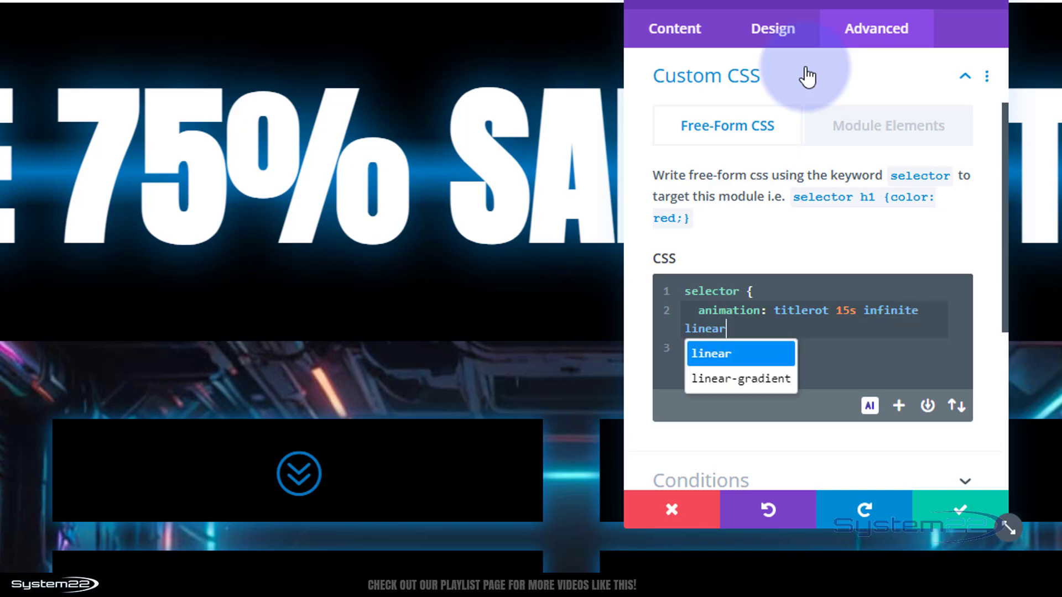
{"action": "double_click", "coordinate": [780, 310]}
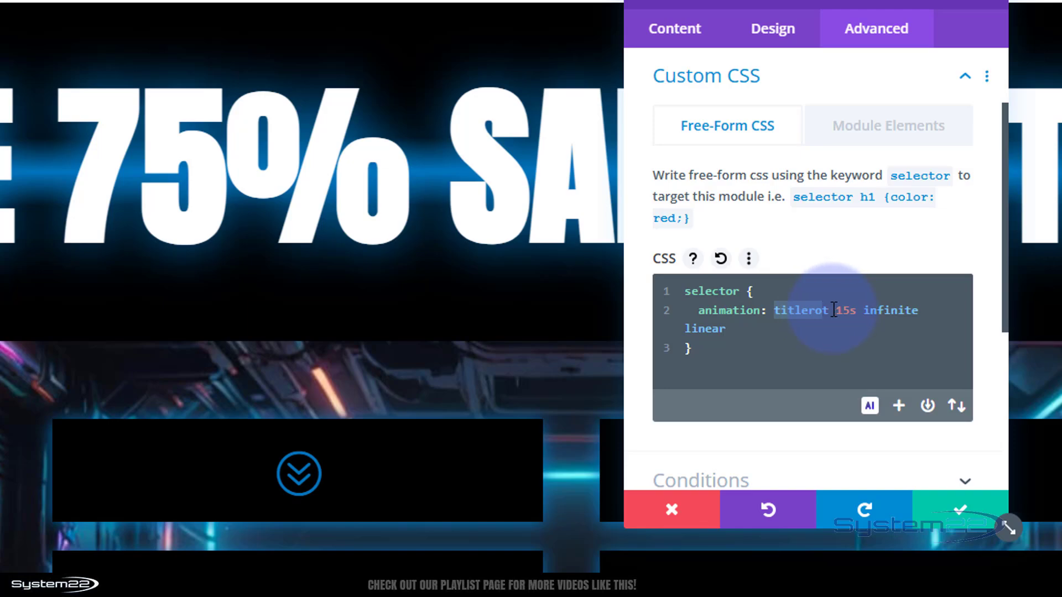
{"action": "left_click_drag", "start_coordinate": [833, 311], "coordinate": [778, 306]}
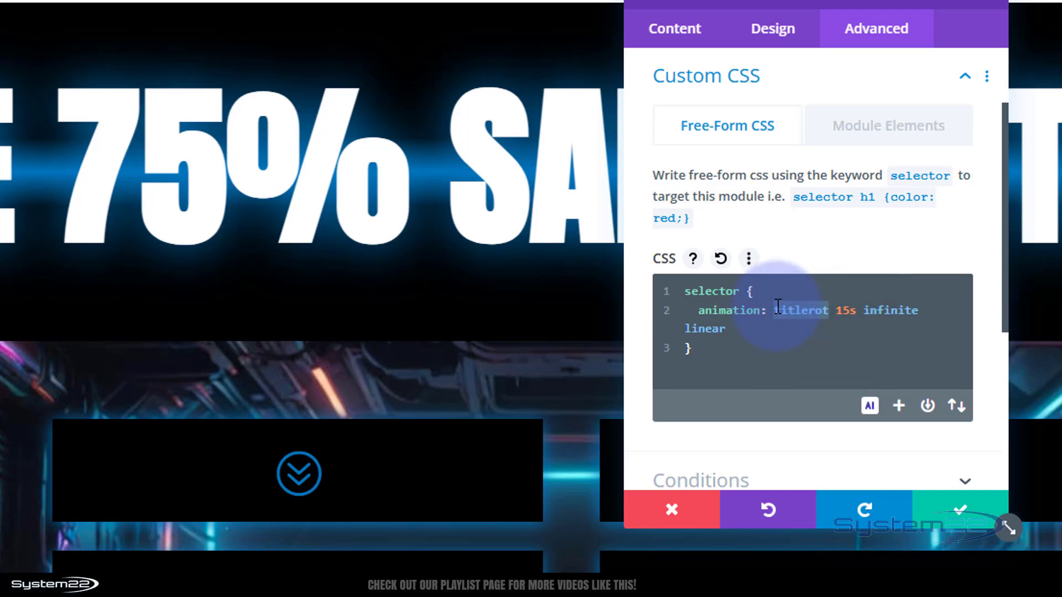
{"action": "left_click", "coordinate": [709, 348]}
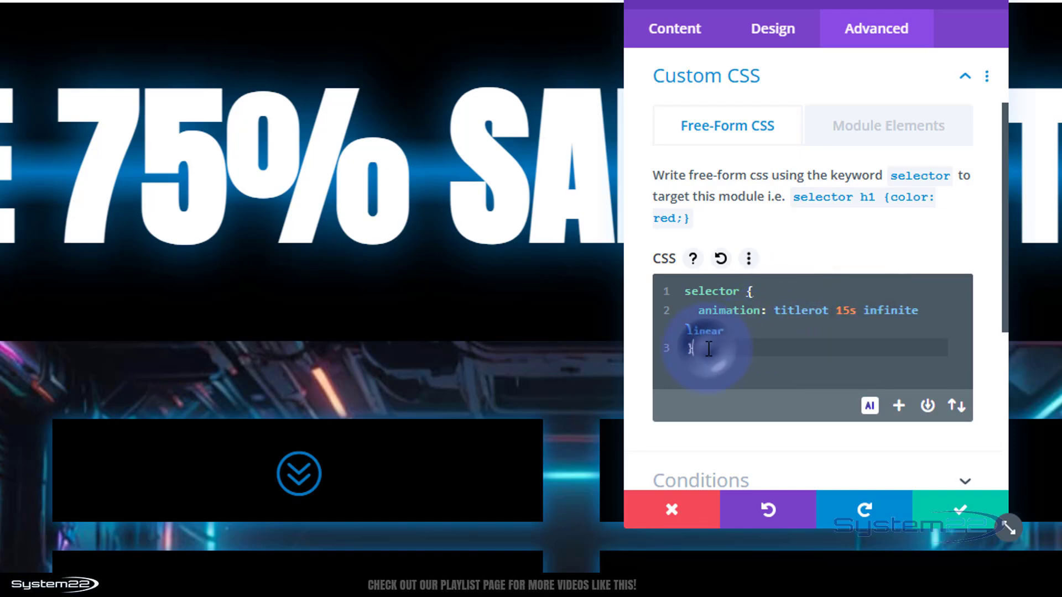
{"action": "key", "text": "Return"}
{"action": "key", "text": "Return"}
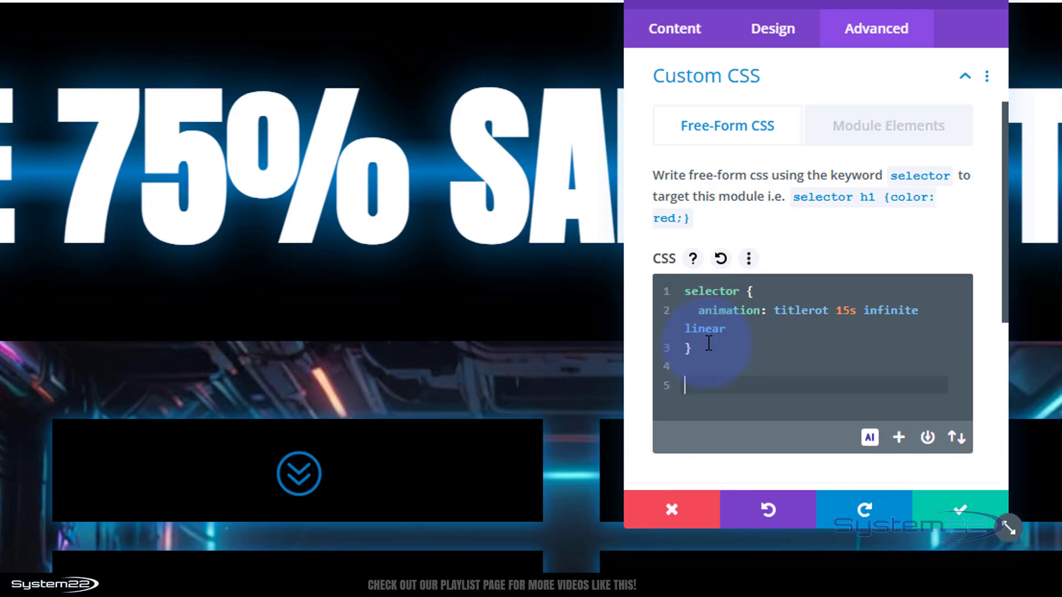
{"action": "type", "text": "@keyframes titlero"}
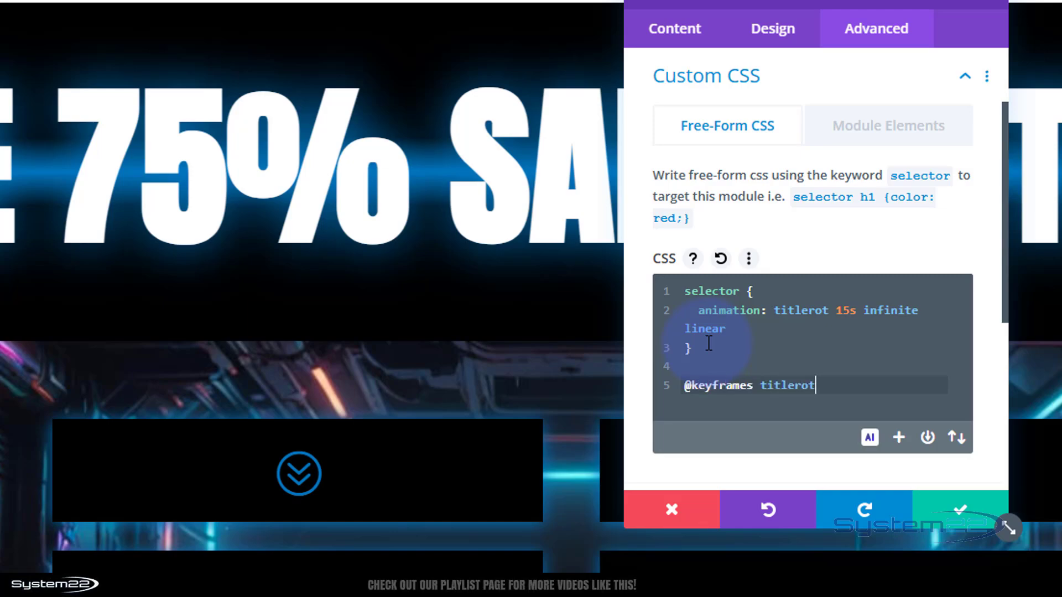
{"action": "type", "text": "t "}
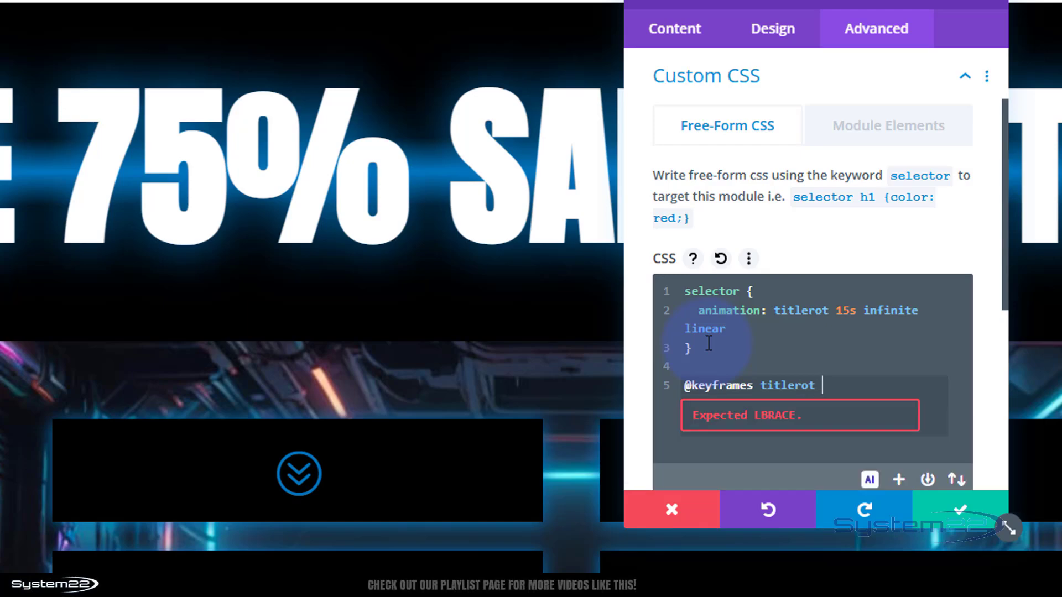
{"action": "type", "text": "{"}
{"action": "key", "text": "Return"}
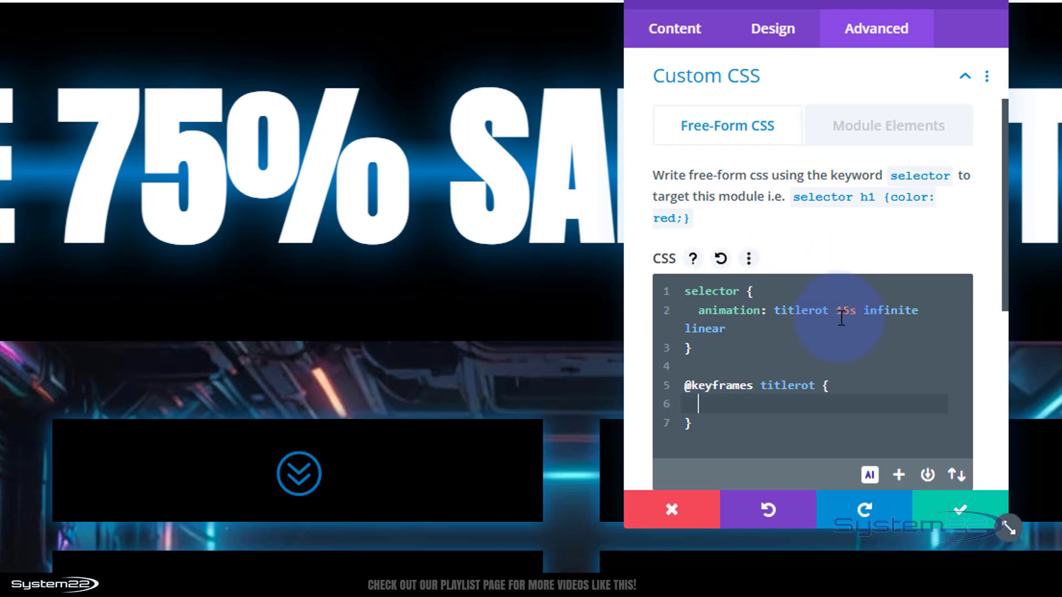
Step: Write the 0% keyframe inside the titlerot block as "transform: rotateY(0)"
{"action": "type", "text": "0% {"}
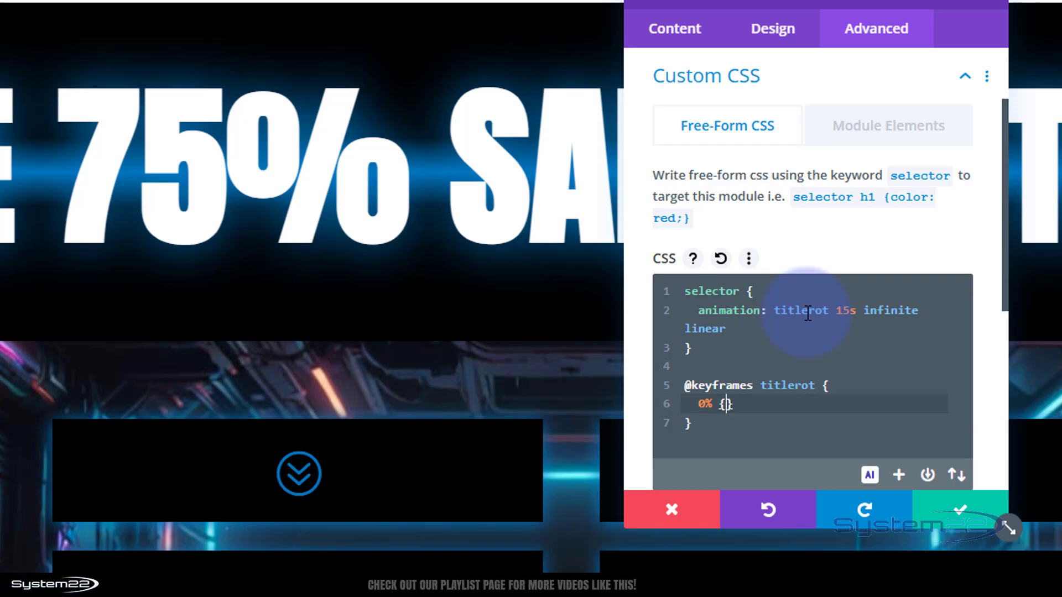
{"action": "type", "text": "transform: "}
{"action": "type", "text": "rotate"}
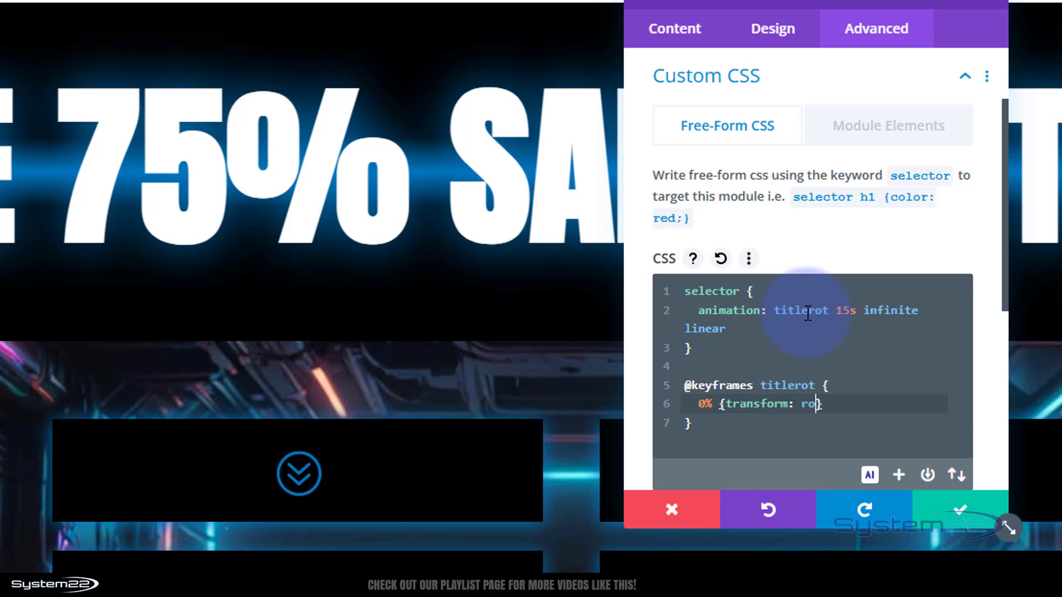
{"action": "type", "text": "Y"}
{"action": "type", "text": "(0"}
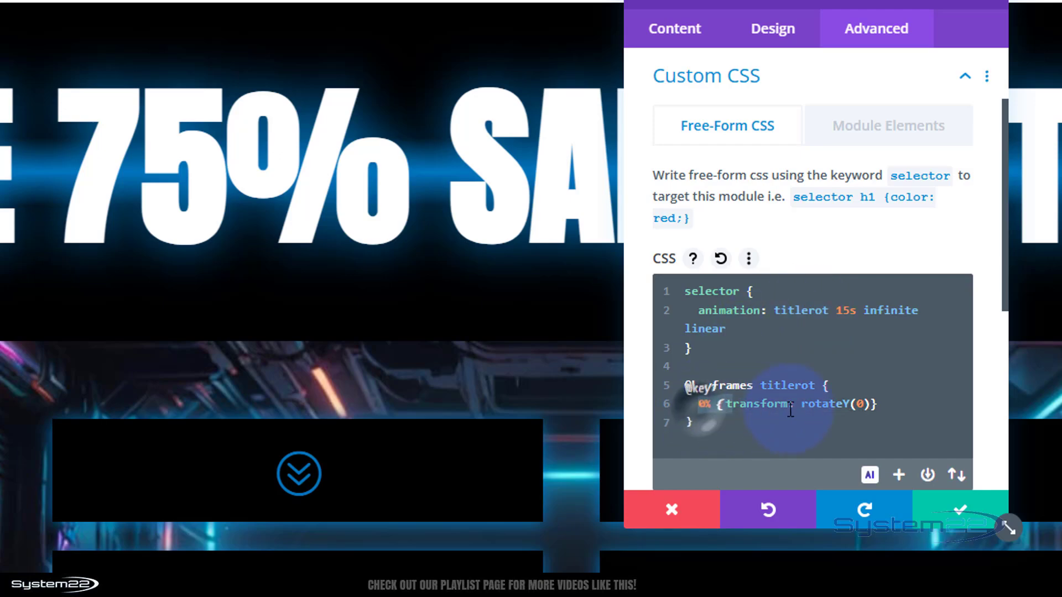
Step: Duplicate the 0% keyframe on a new line and change the copy to 50% with rotateY(360deg)
{"action": "left_click_drag", "start_coordinate": [700, 409], "coordinate": [889, 412]}
{"action": "key", "text": "ctrl+c"}
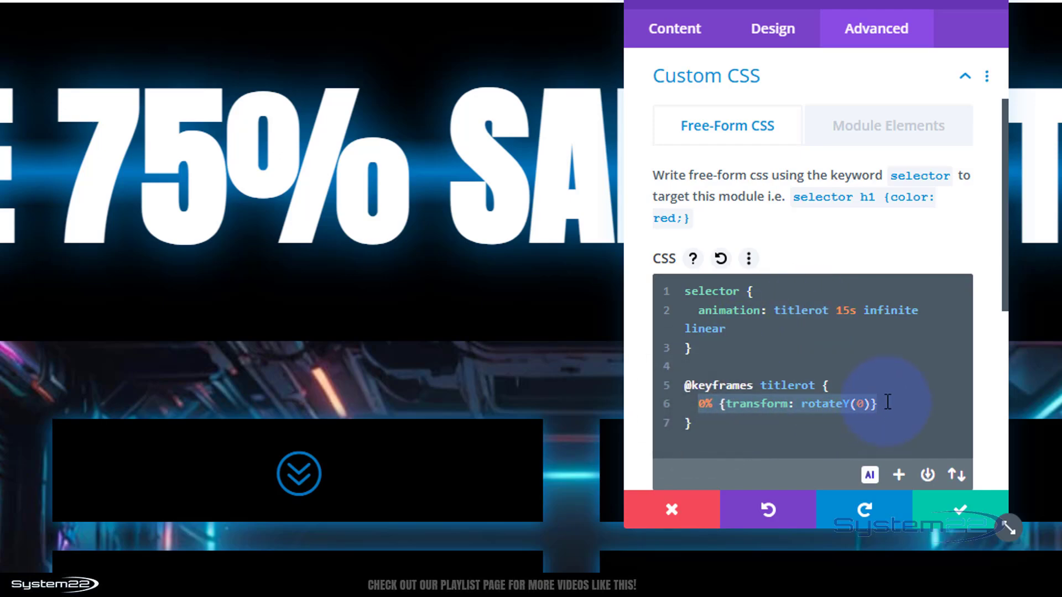
{"action": "left_click", "coordinate": [888, 403]}
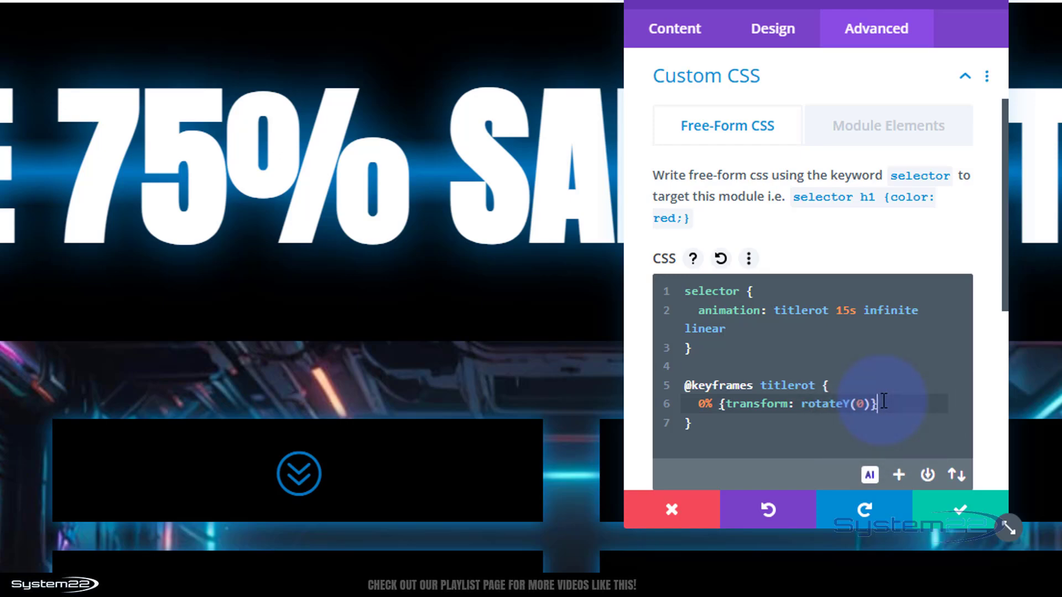
{"action": "key", "text": "Return"}
{"action": "key", "text": "ctrl+v"}
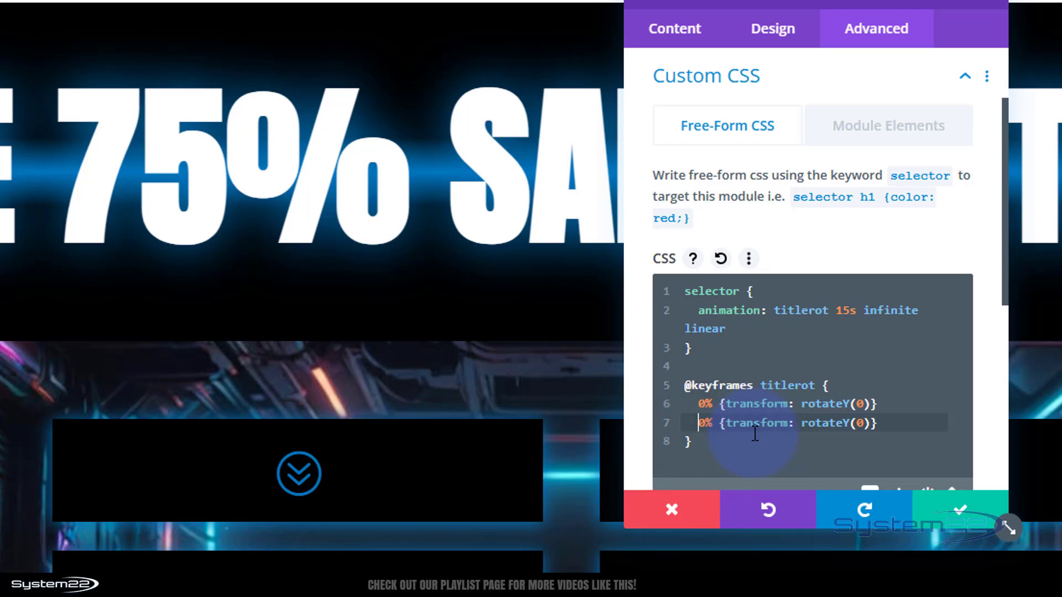
{"action": "type", "text": "5"}
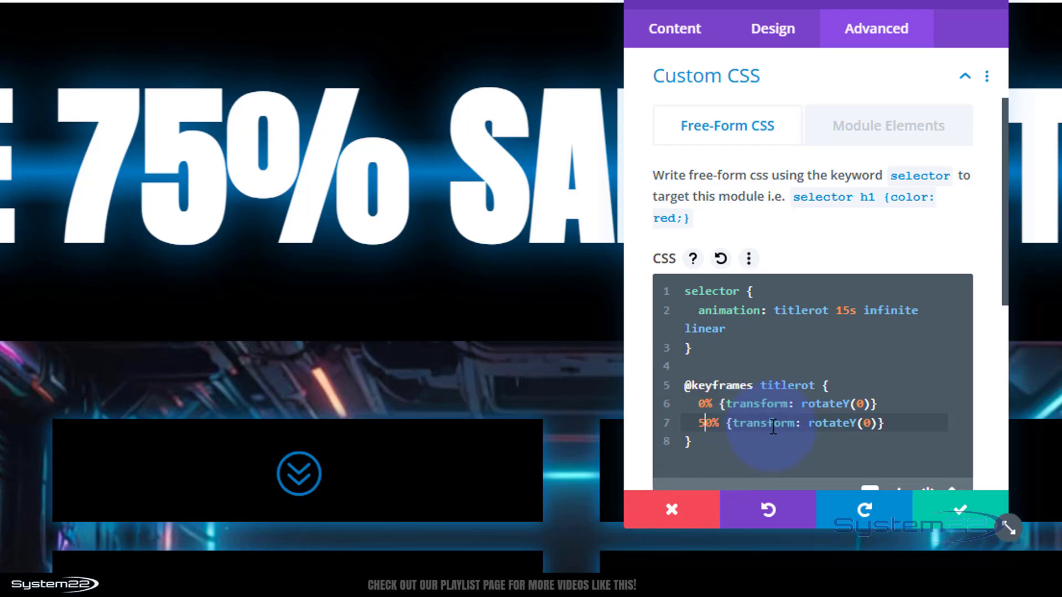
{"action": "double_click", "coordinate": [868, 426]}
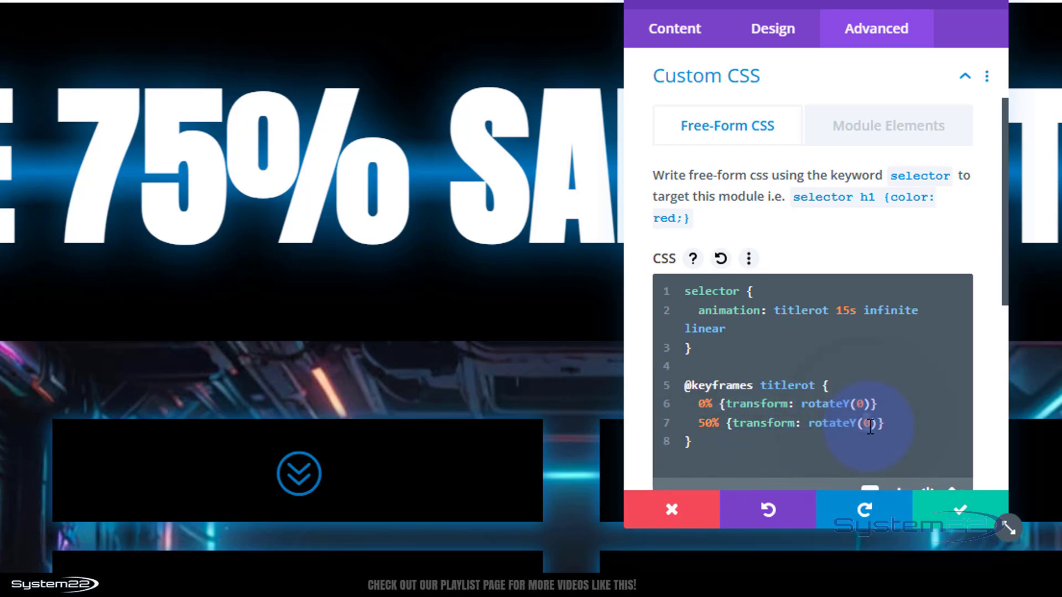
{"action": "type", "text": "36"}
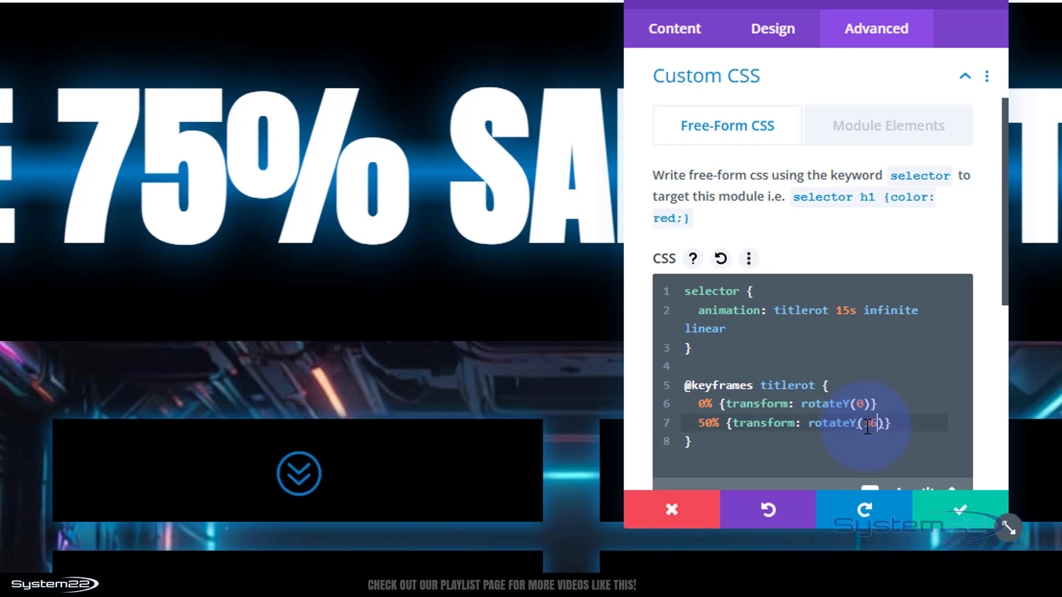
{"action": "type", "text": "0deg"}
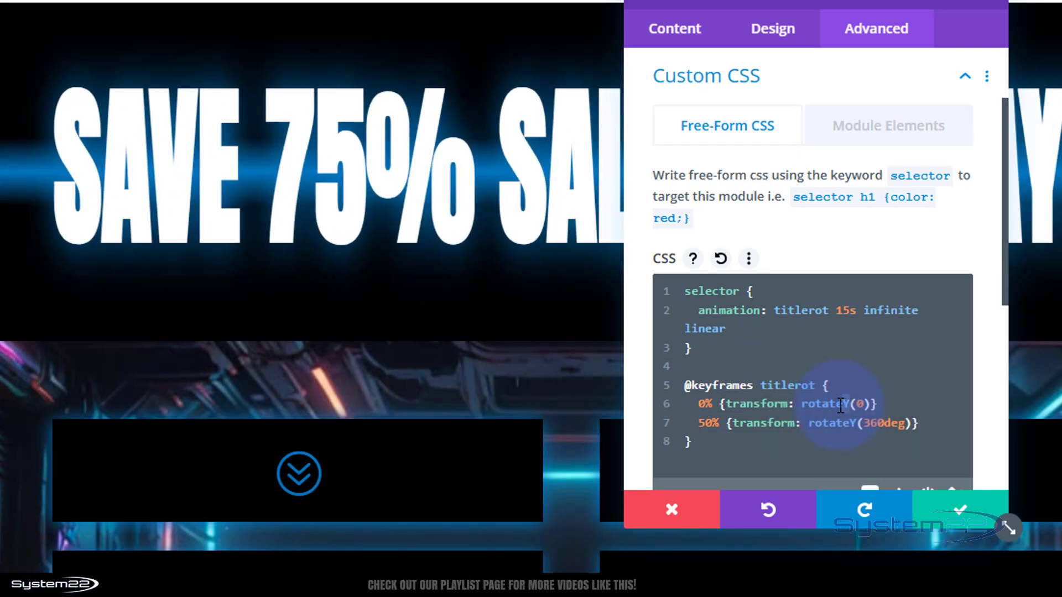
Step: Change the rotation in both titlerot keyframes to rotateX
{"action": "type", "text": "X"}
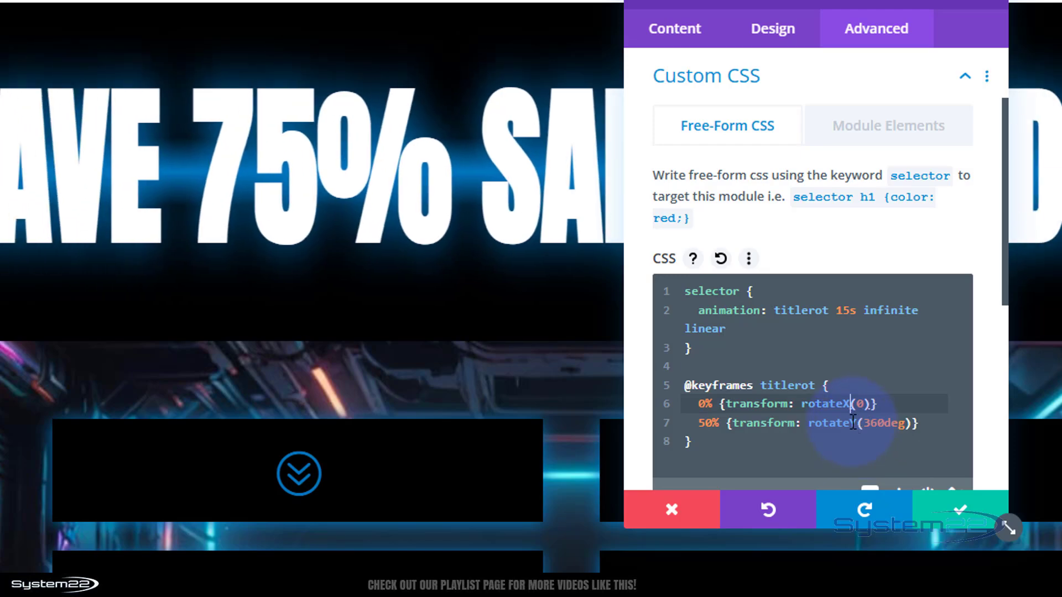
{"action": "left_click", "coordinate": [858, 423]}
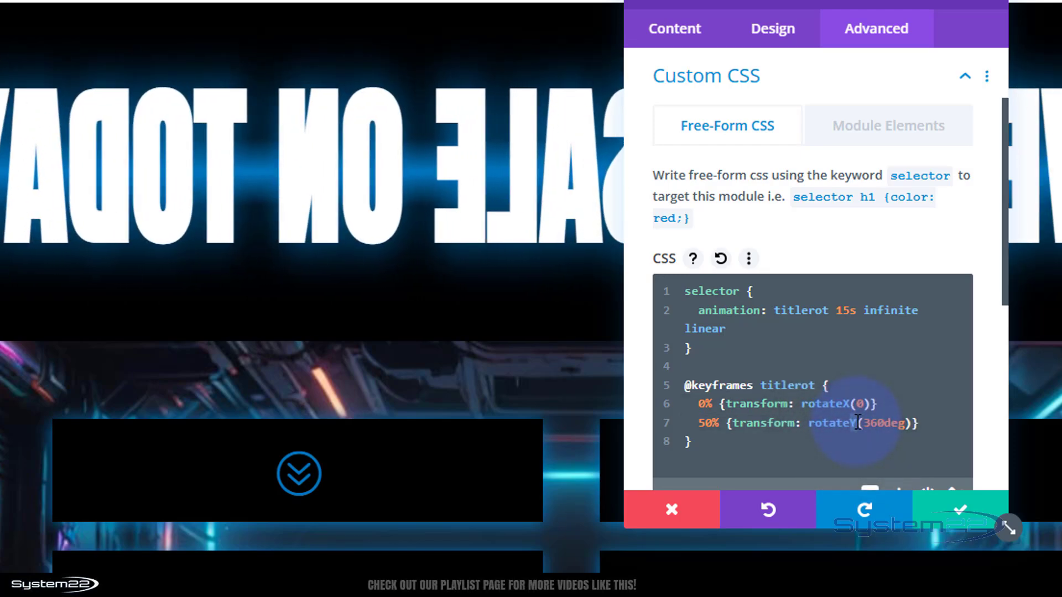
{"action": "type", "text": "X"}
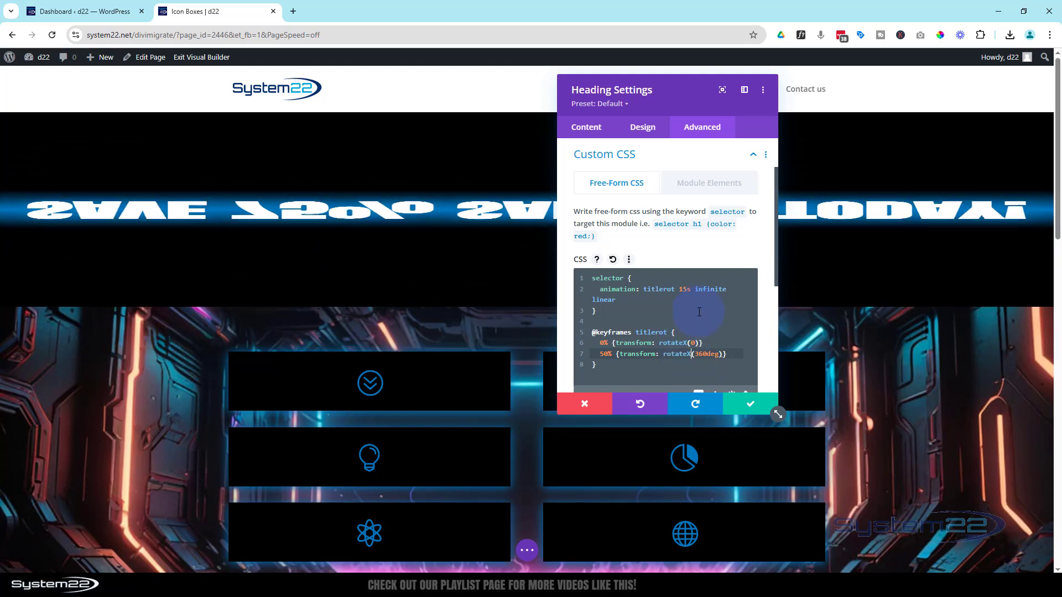
Step: Try titlerot animation durations of 8s and 25s and return the duration to 15s
{"action": "double_click", "coordinate": [683, 289]}
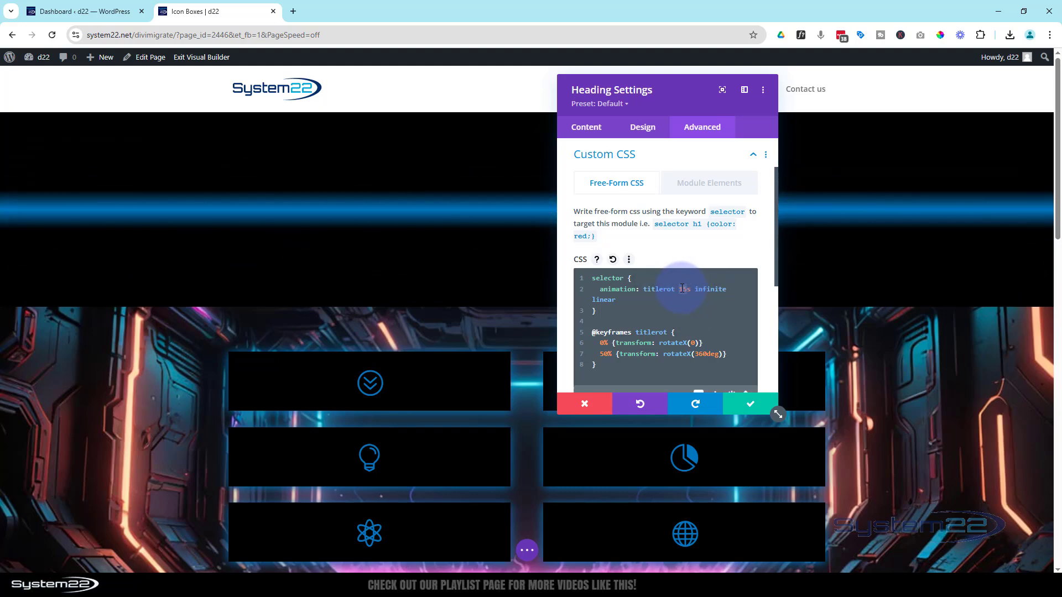
{"action": "type", "text": "8s"}
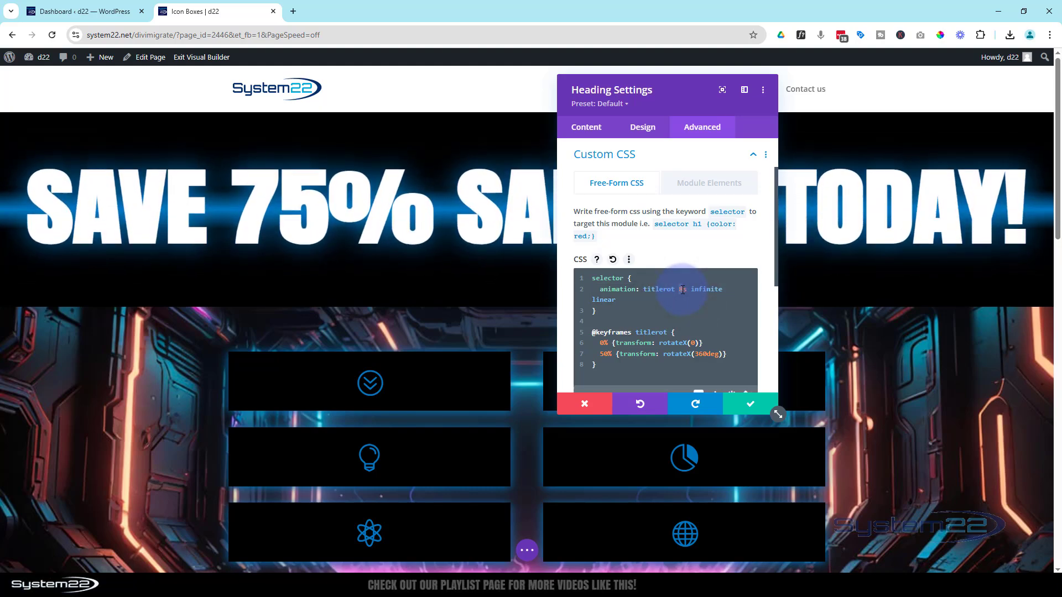
{"action": "type", "text": "25"}
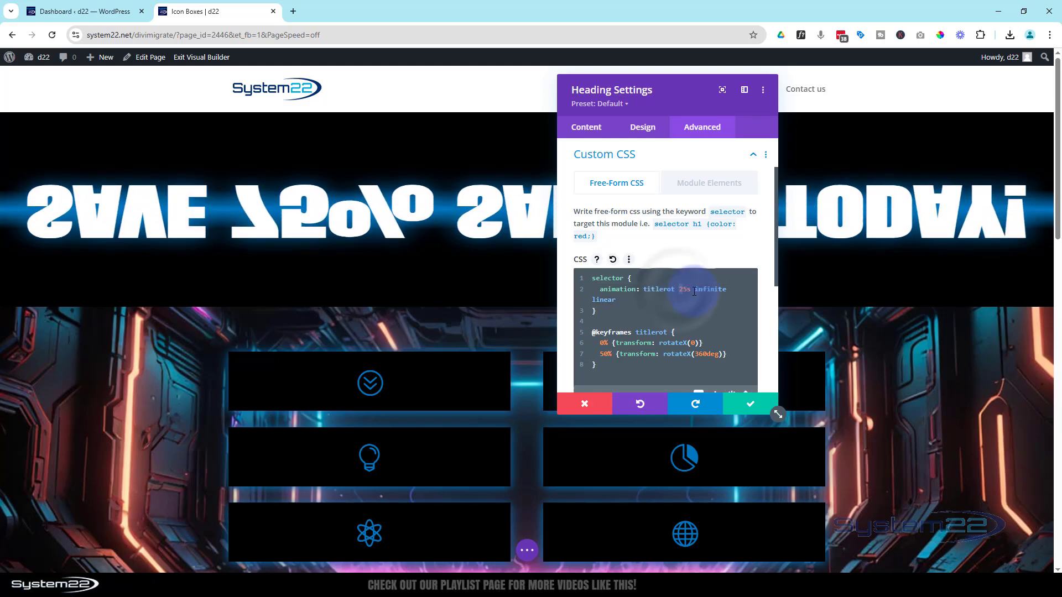
{"action": "type", "text": "1"}
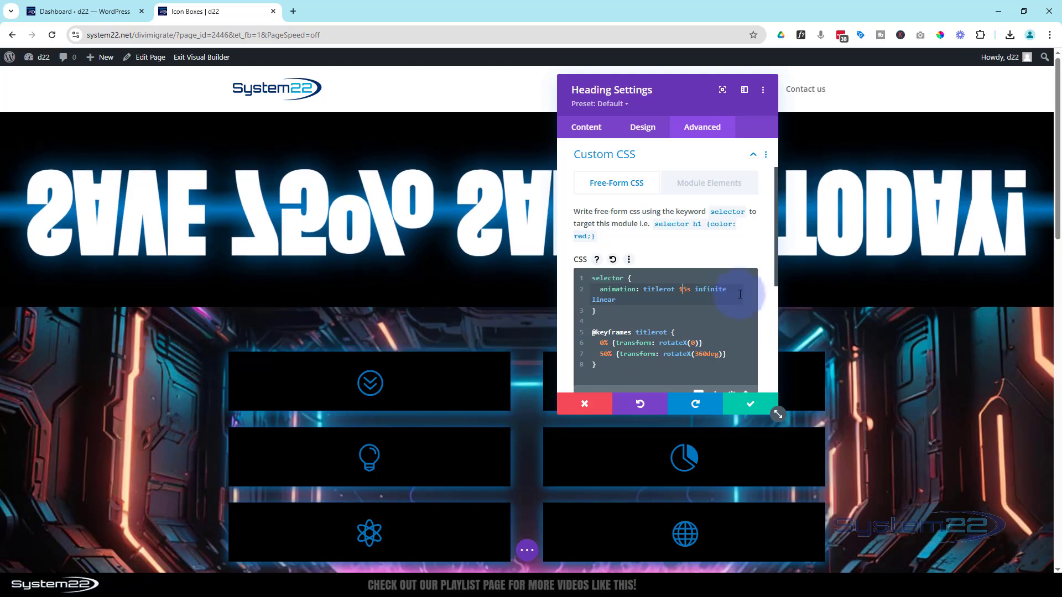
Step: Save the heading settings and link the whole banner section to the URL "#", keeping its target as In The Same Window
{"action": "left_click", "coordinate": [762, 407]}
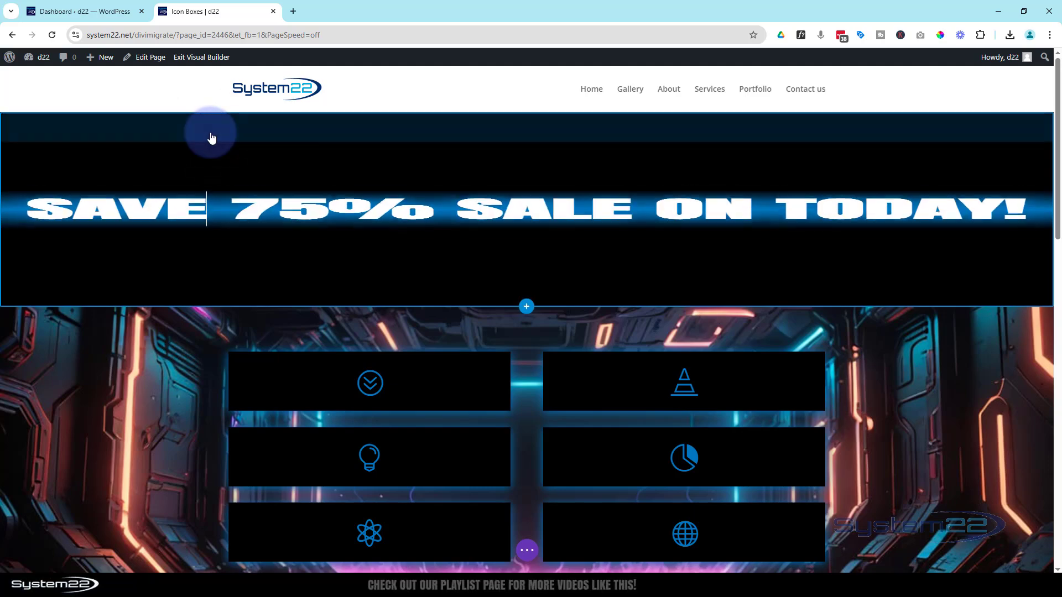
{"action": "mouse_move", "coordinate": [20, 130]}
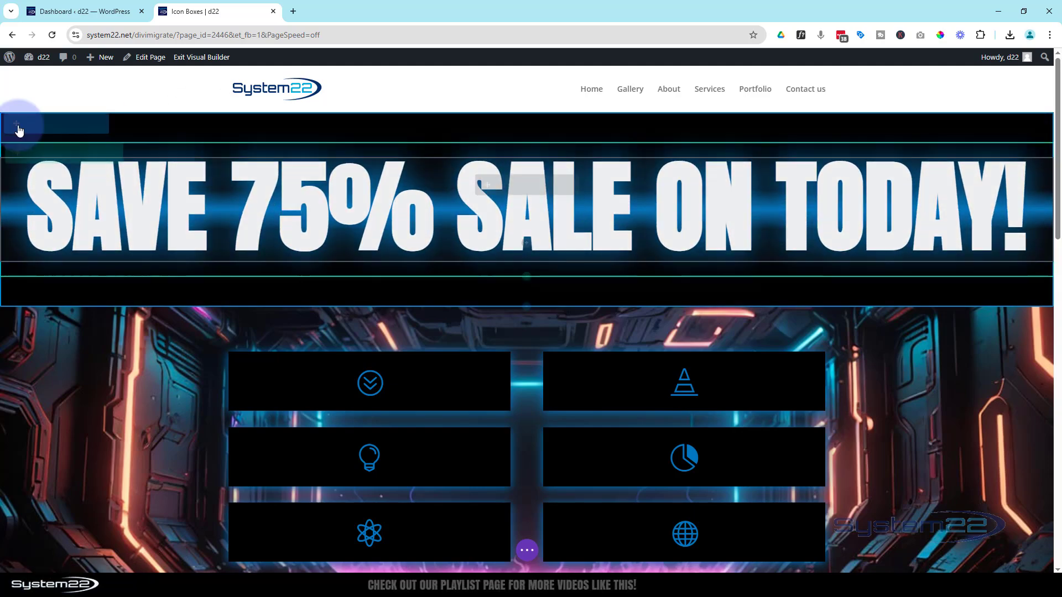
{"action": "left_click", "coordinate": [28, 125]}
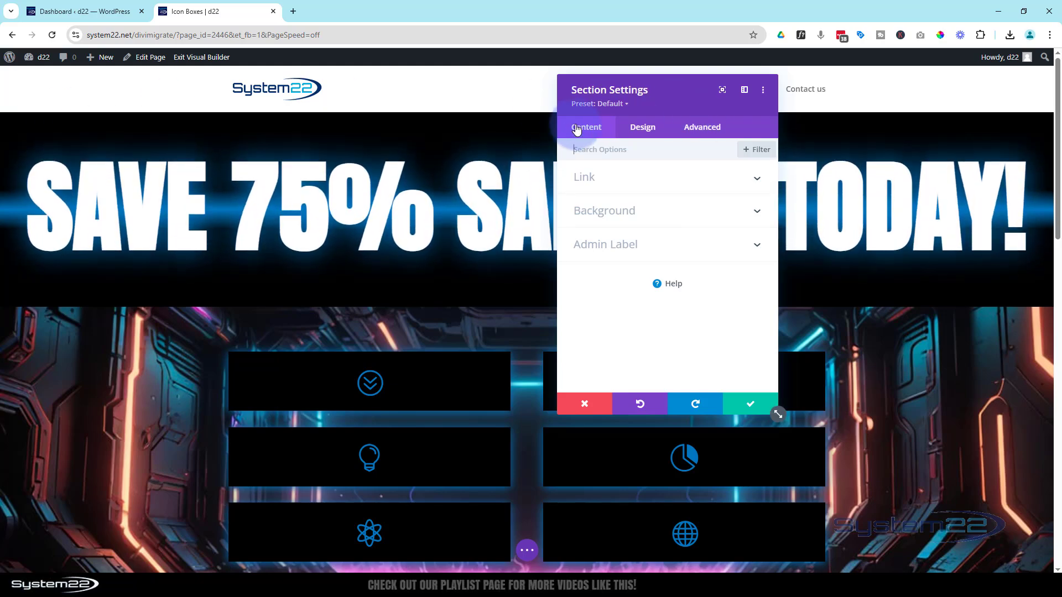
{"action": "left_click", "coordinate": [613, 179]}
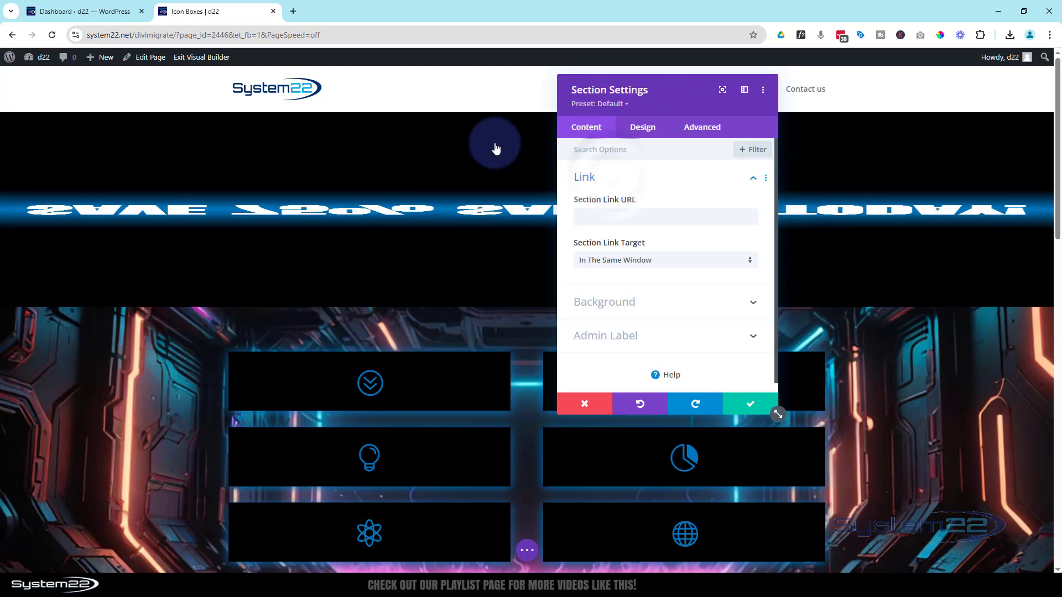
{"action": "left_click", "coordinate": [602, 215]}
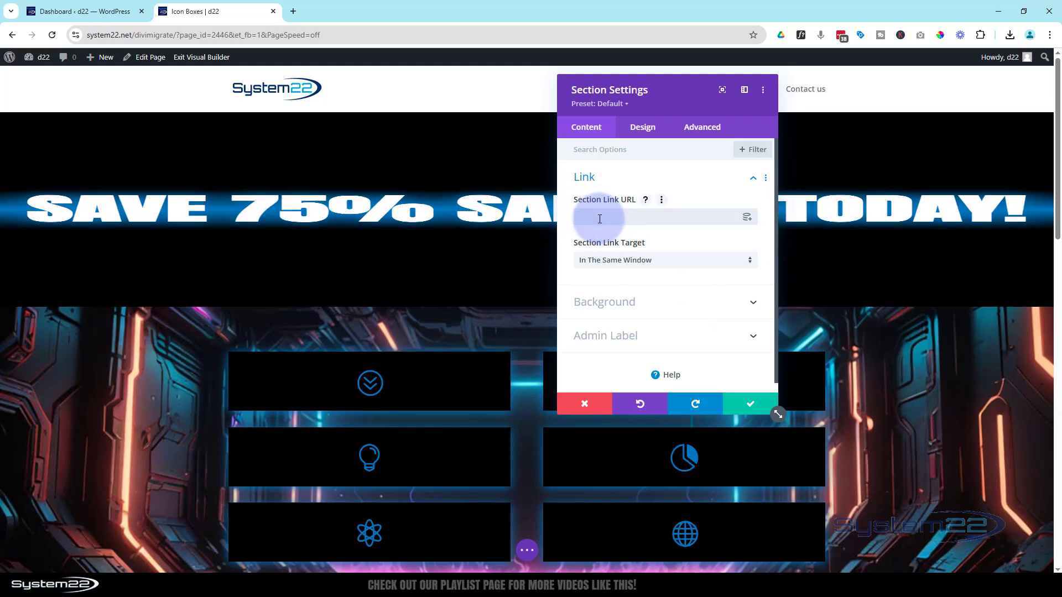
{"action": "type", "text": "#"}
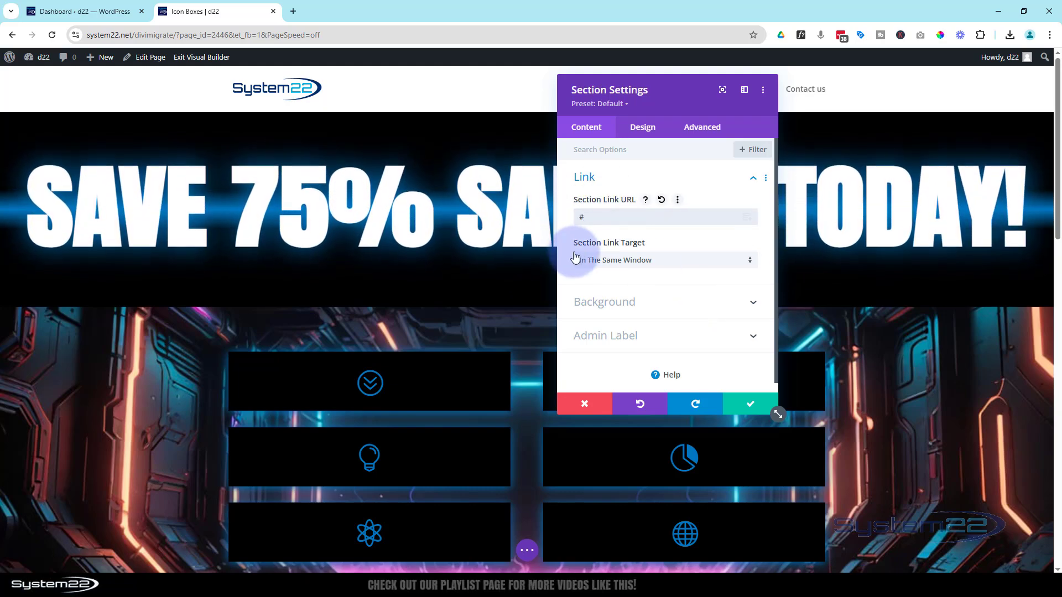
{"action": "left_click", "coordinate": [671, 266]}
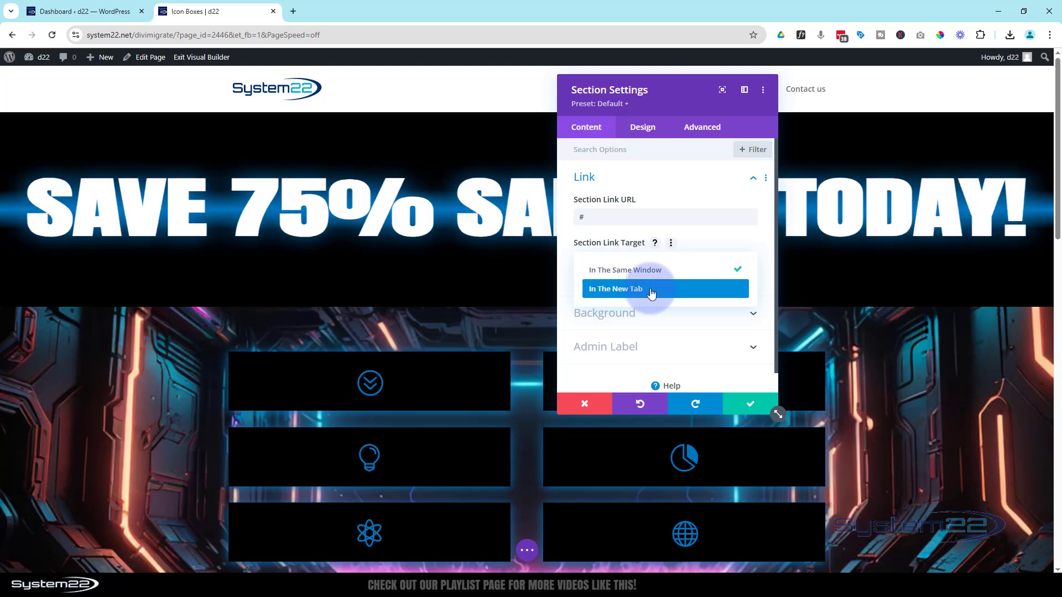
{"action": "left_click", "coordinate": [568, 269]}
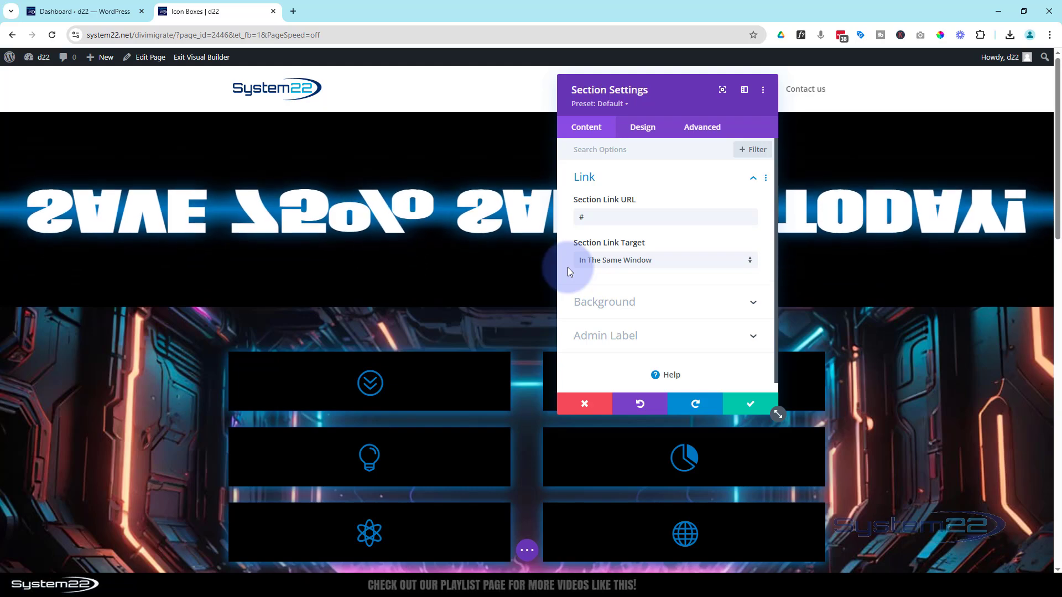
{"action": "left_click", "coordinate": [759, 407]}
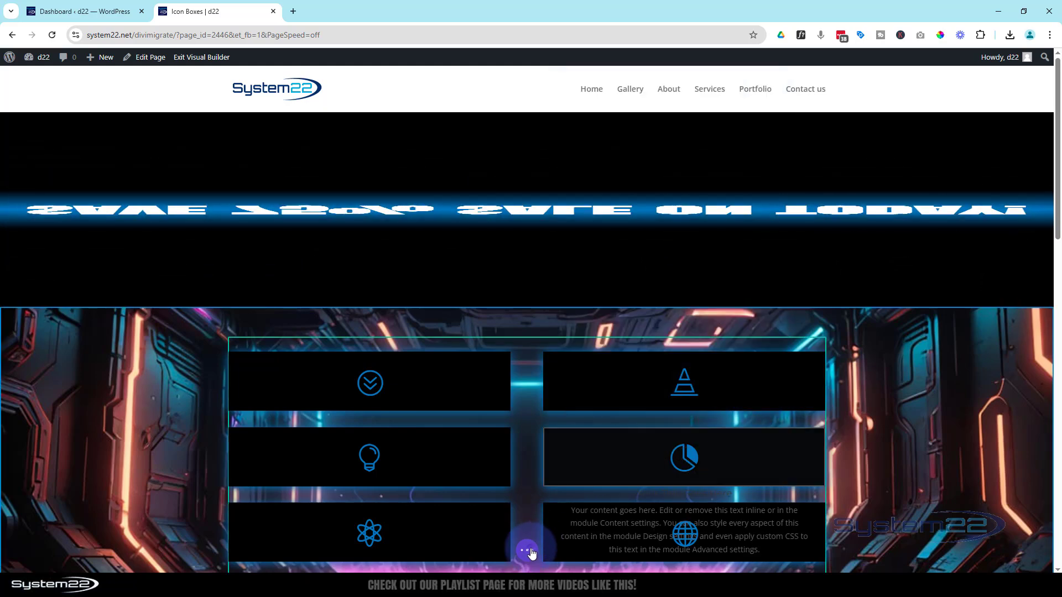
Step: Save the page as a draft and exit the Visual Builder to the live page
{"action": "left_click", "coordinate": [528, 550]}
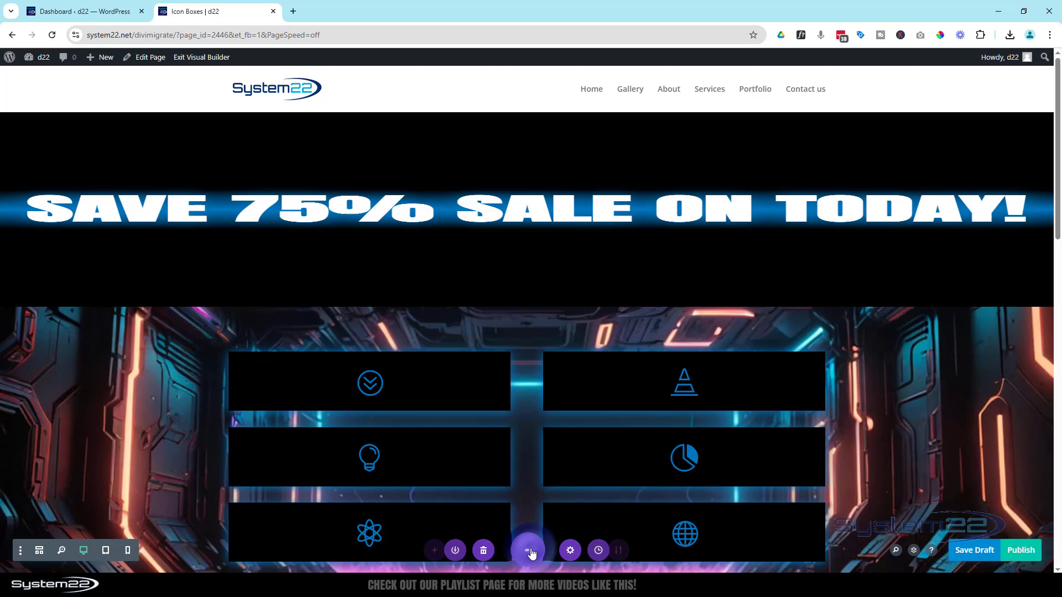
{"action": "left_click", "coordinate": [974, 550]}
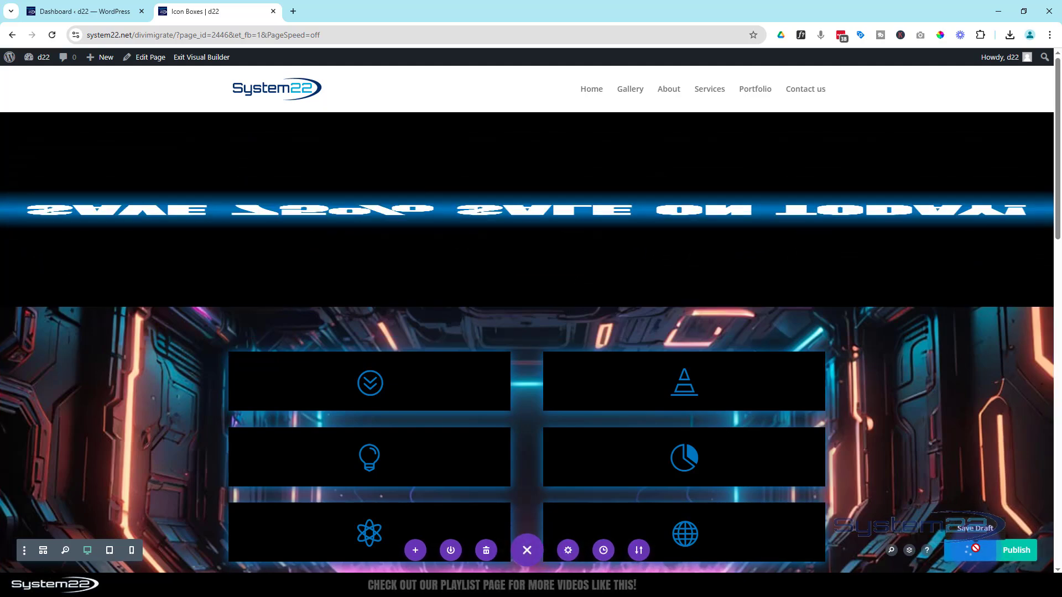
{"action": "left_click", "coordinate": [219, 59]}
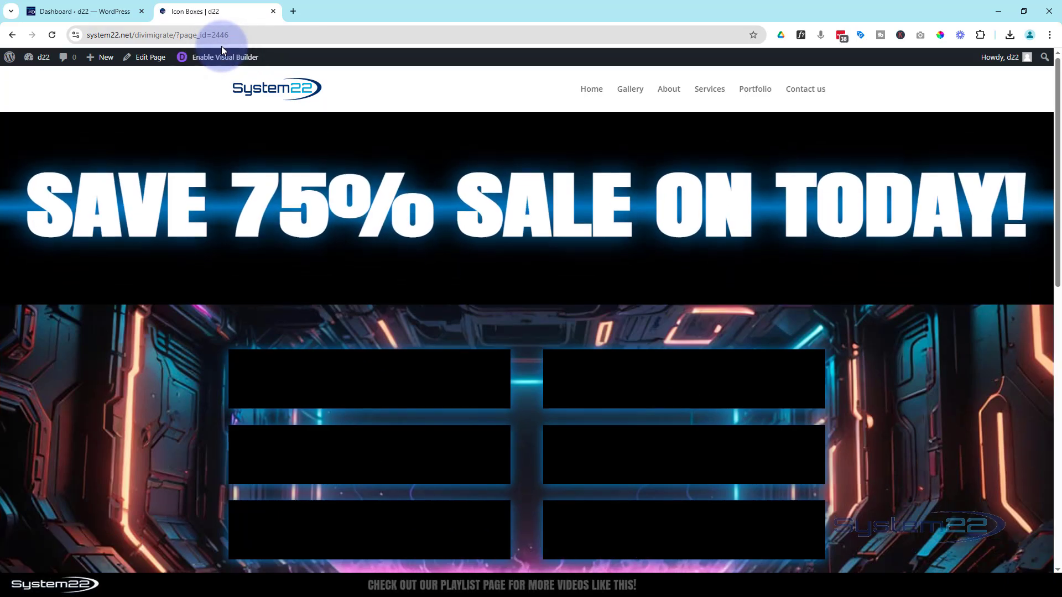